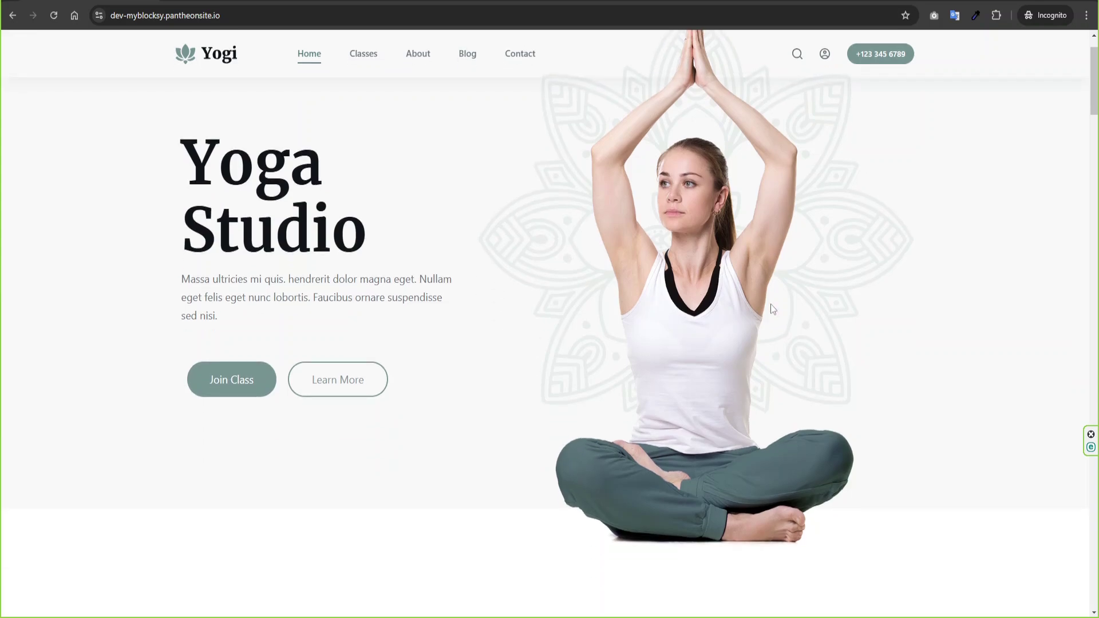
- Scroll through the Yogi home page, then open the Classes page with its four class cards
{"action": "scroll", "coordinate": [772, 309], "scroll_direction": "down", "scroll_amount": 1}
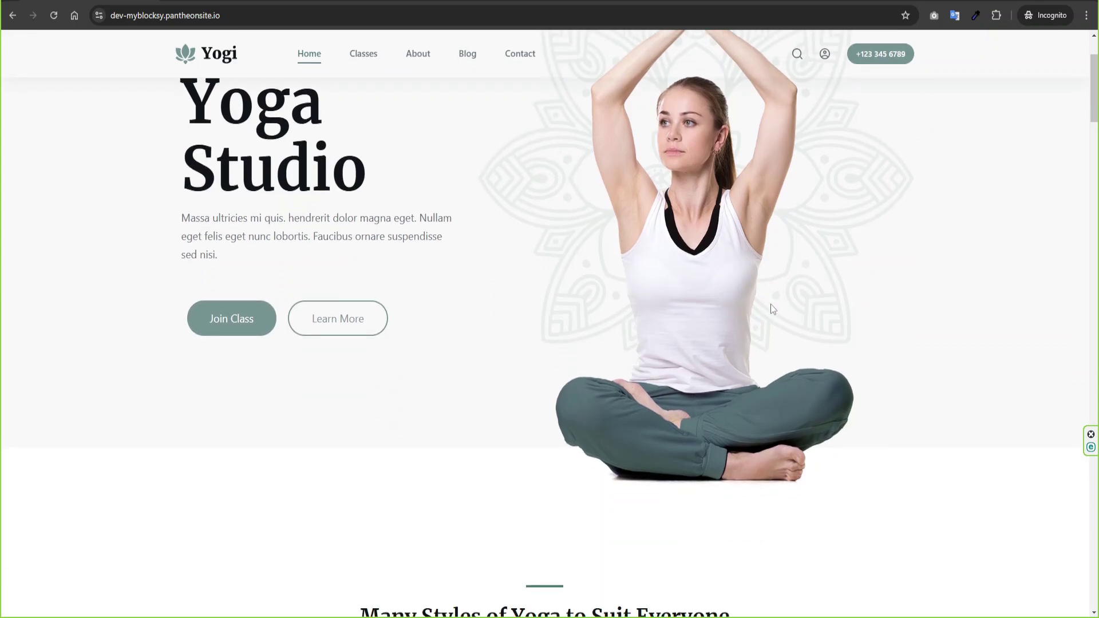
{"action": "scroll", "coordinate": [770, 304], "scroll_direction": "down", "scroll_amount": 3}
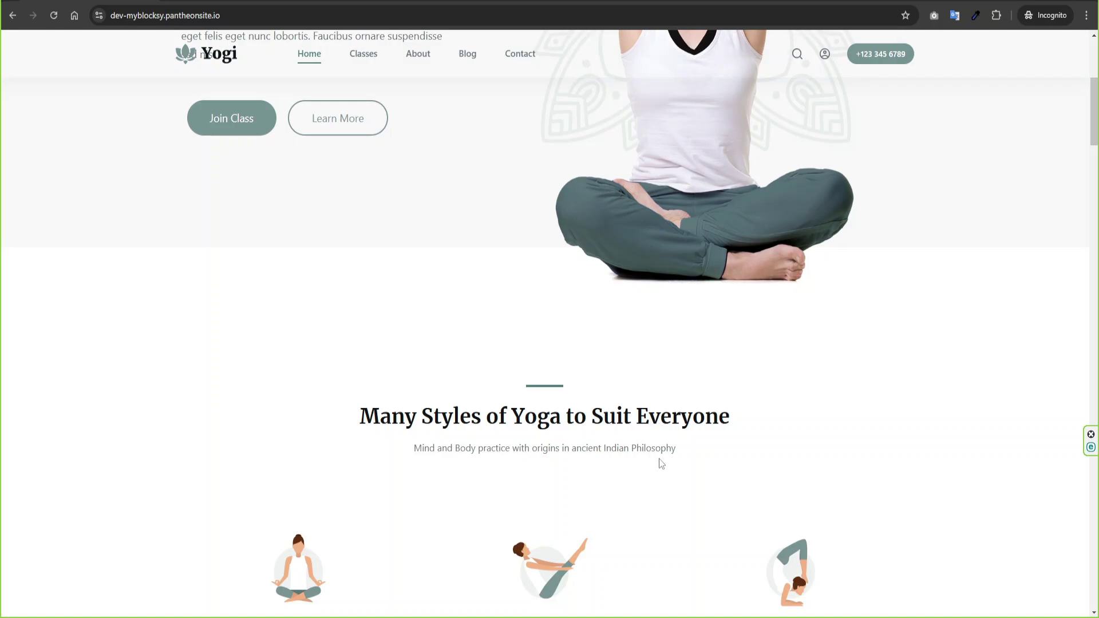
{"action": "scroll", "coordinate": [996, 400], "scroll_direction": "down", "scroll_amount": 10}
{"action": "scroll", "coordinate": [1094, 288], "scroll_direction": "down", "scroll_amount": 12}
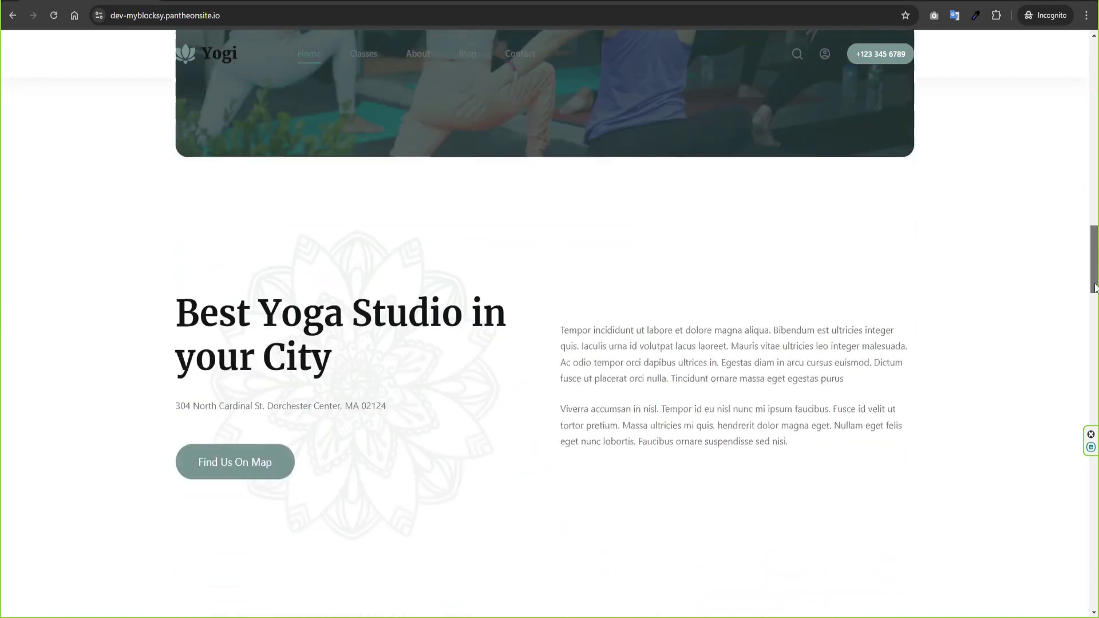
{"action": "left_click_drag", "start_coordinate": [1095, 288], "coordinate": [1094, 102]}
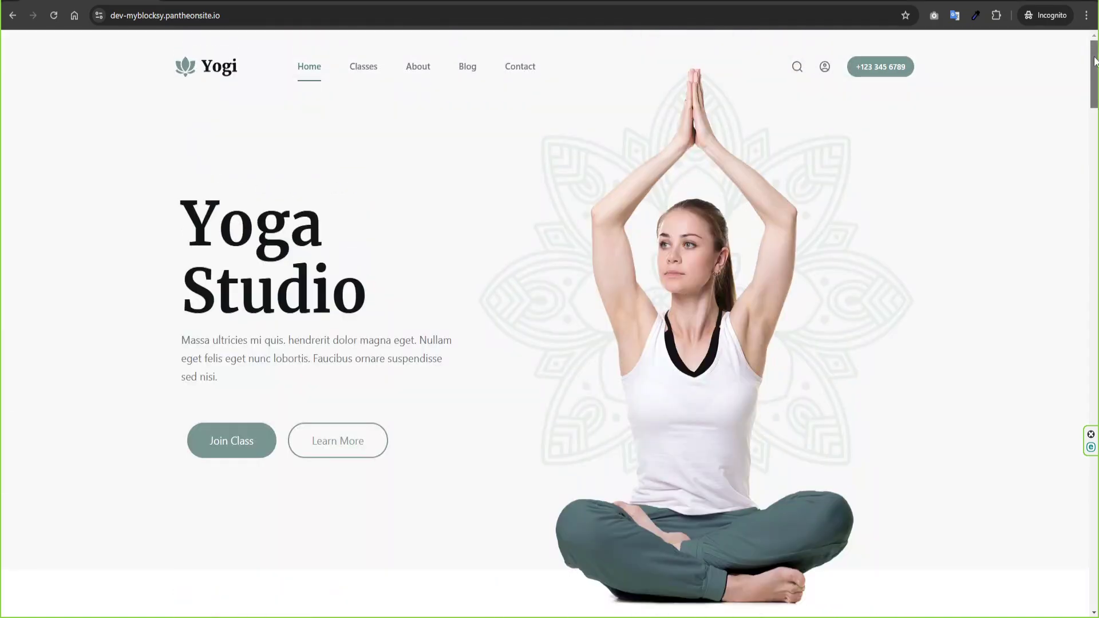
{"action": "left_click", "coordinate": [369, 80]}
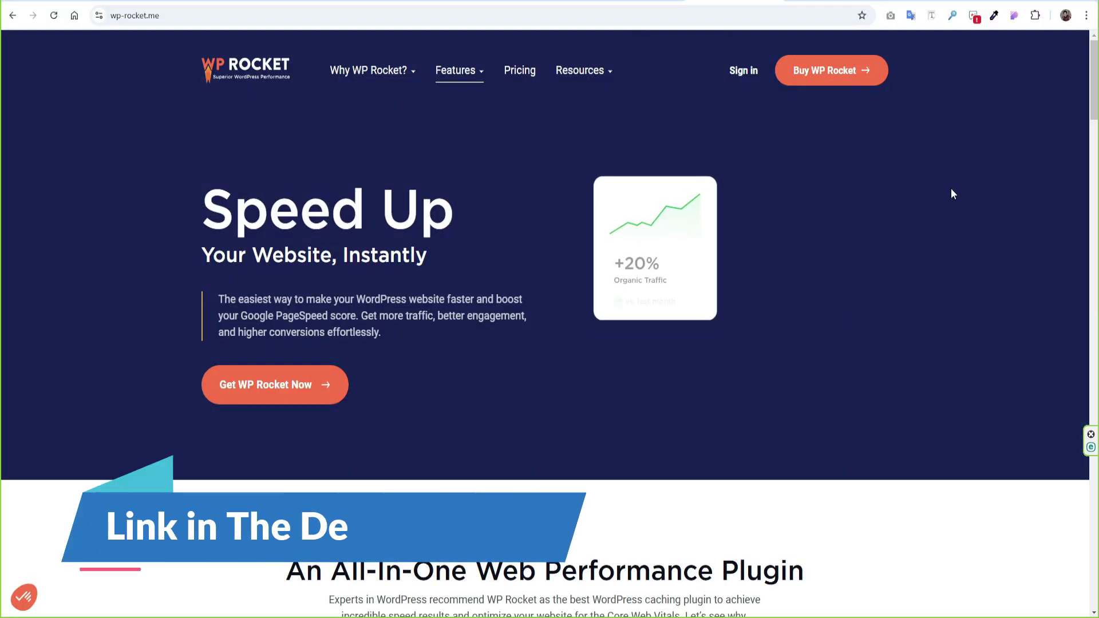
- Scroll the WP Rocket home page, then browse the How WP Rocket Works features page
{"action": "scroll", "coordinate": [955, 219], "scroll_direction": "down", "scroll_amount": 8}
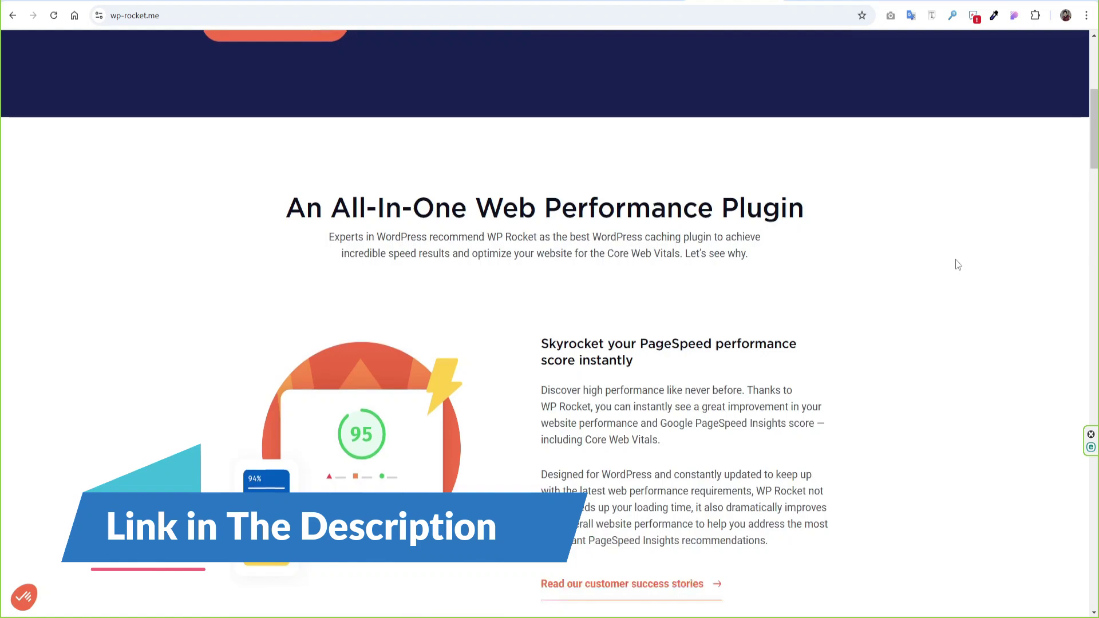
{"action": "scroll", "coordinate": [955, 259], "scroll_direction": "down", "scroll_amount": 3}
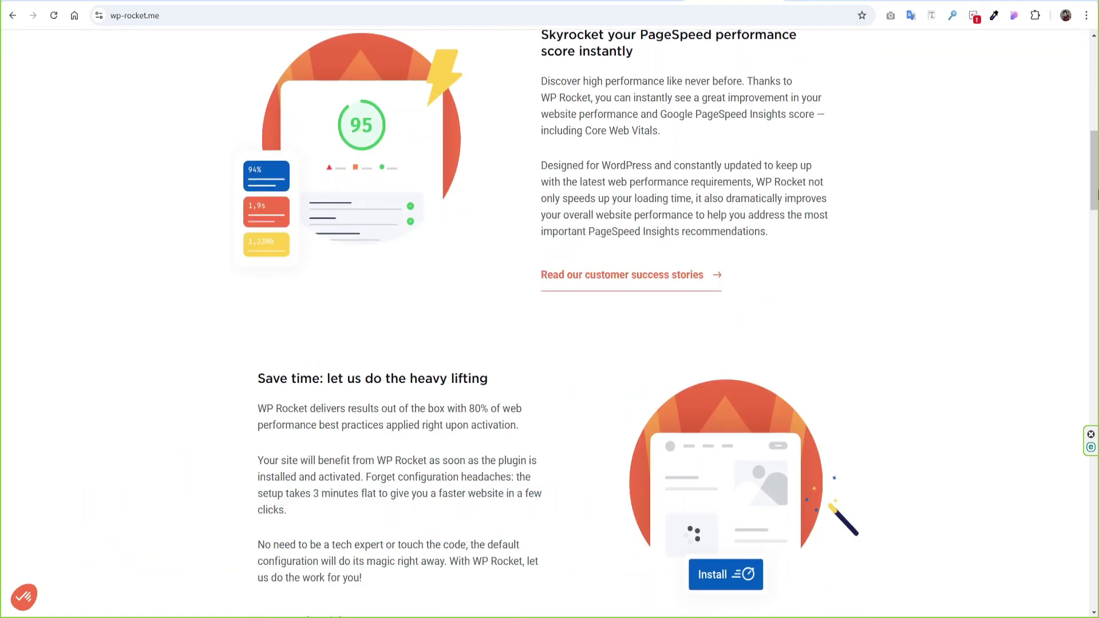
{"action": "left_click_drag", "start_coordinate": [1095, 195], "coordinate": [1095, 95]}
{"action": "mouse_move", "coordinate": [463, 77]}
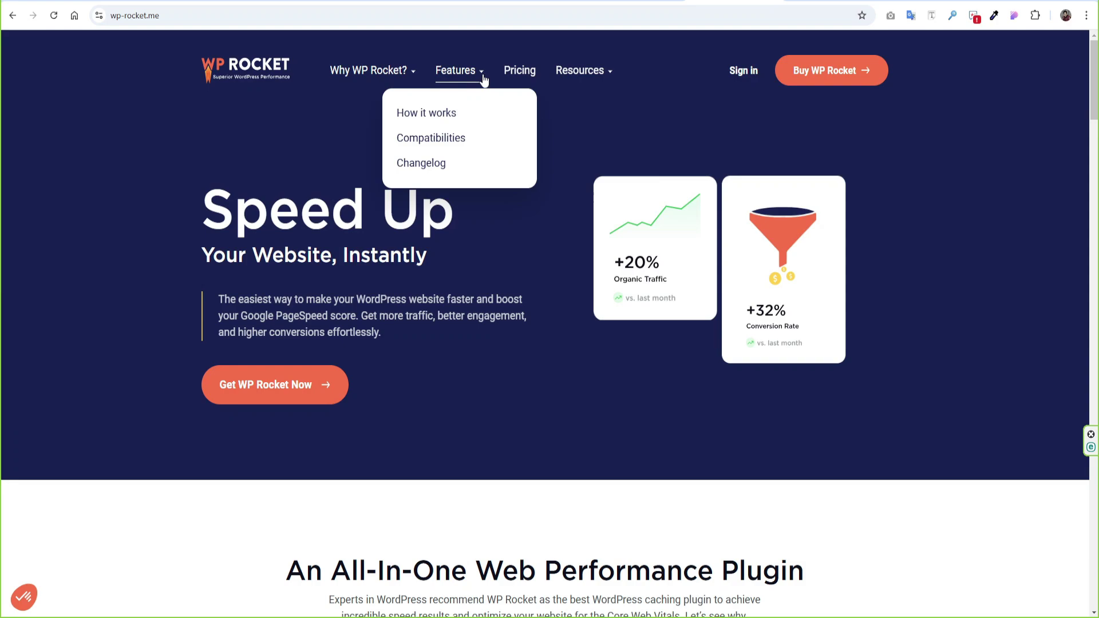
{"action": "left_click", "coordinate": [448, 113]}
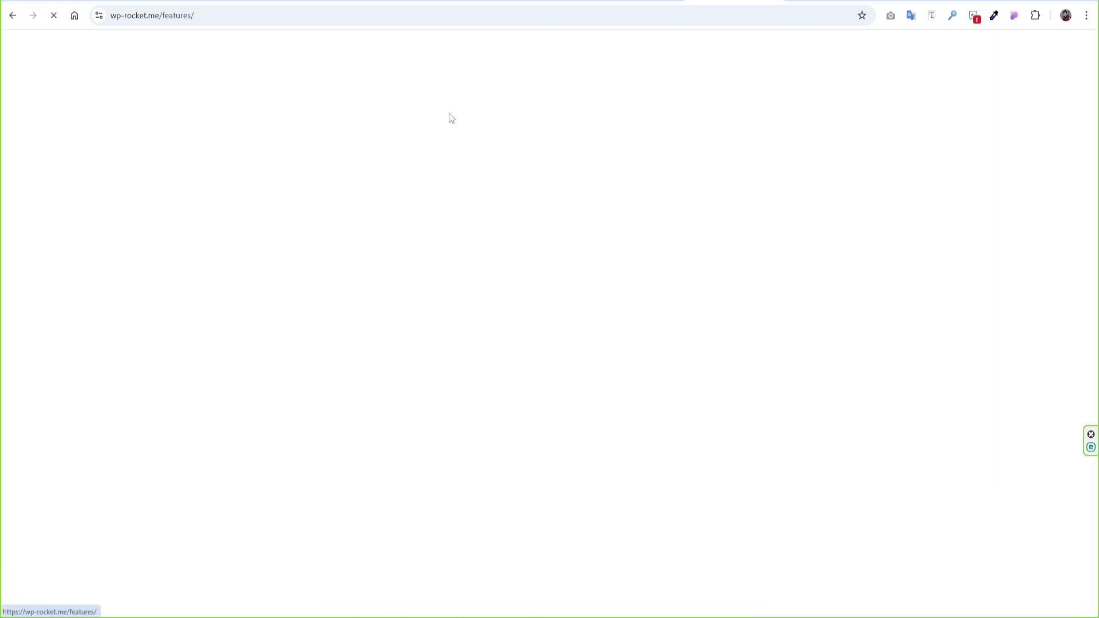
{"action": "scroll", "coordinate": [753, 314], "scroll_direction": "down", "scroll_amount": 2}
{"action": "scroll", "coordinate": [753, 314], "scroll_direction": "up", "scroll_amount": 2}
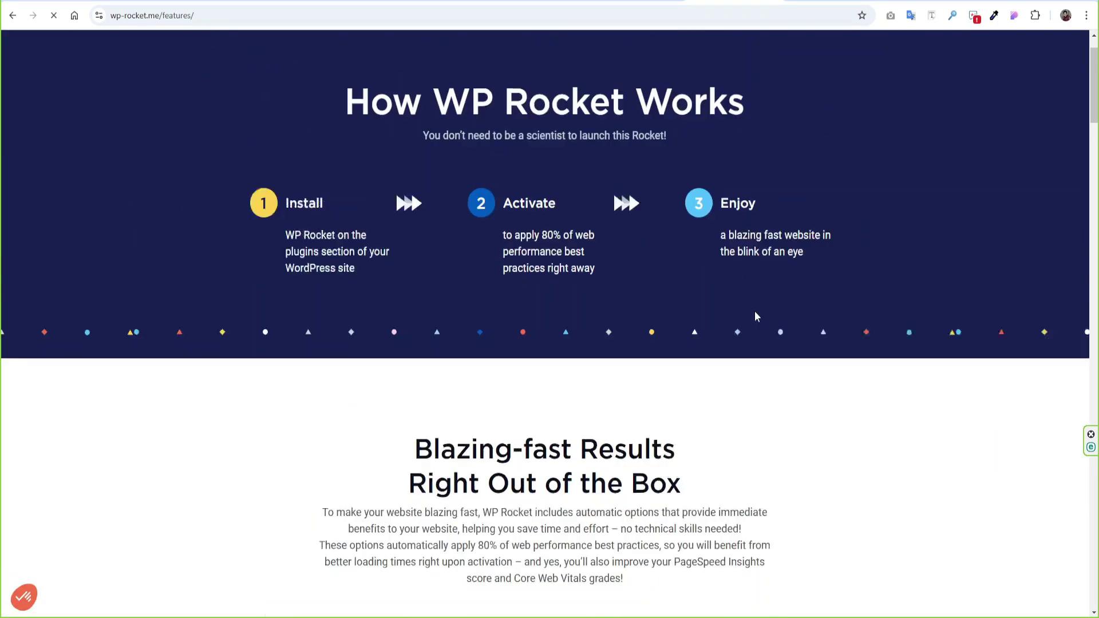
{"action": "scroll", "coordinate": [755, 311], "scroll_direction": "down", "scroll_amount": 6}
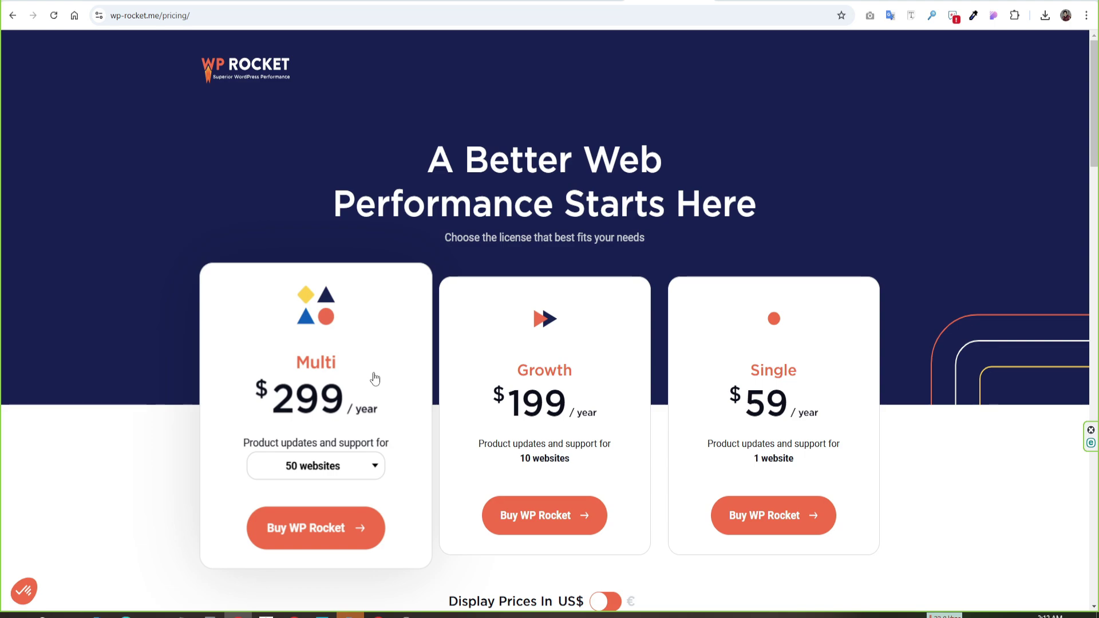
- Check the Multi licence price at 100 websites, then at 500 websites ($599/year)
{"action": "left_click", "coordinate": [361, 468]}
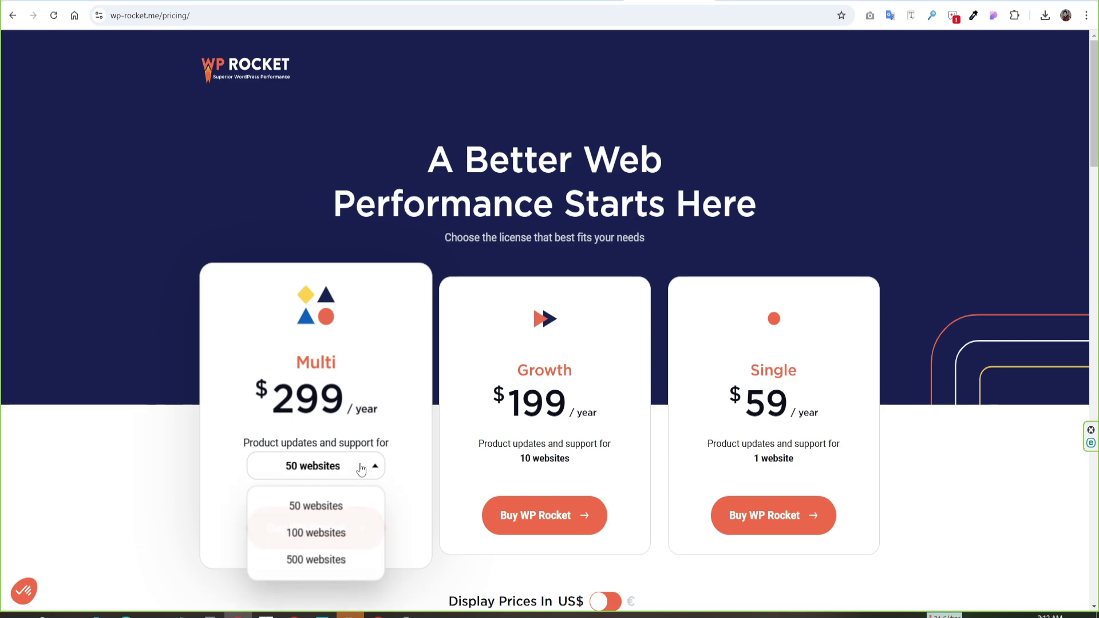
{"action": "left_click", "coordinate": [324, 538]}
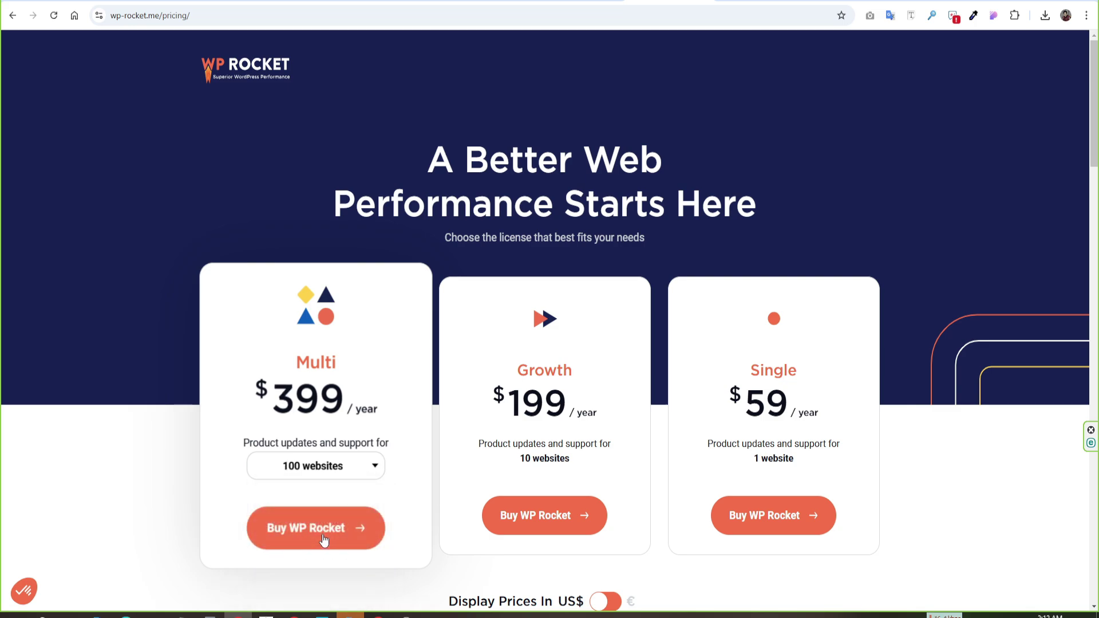
{"action": "left_click", "coordinate": [334, 473]}
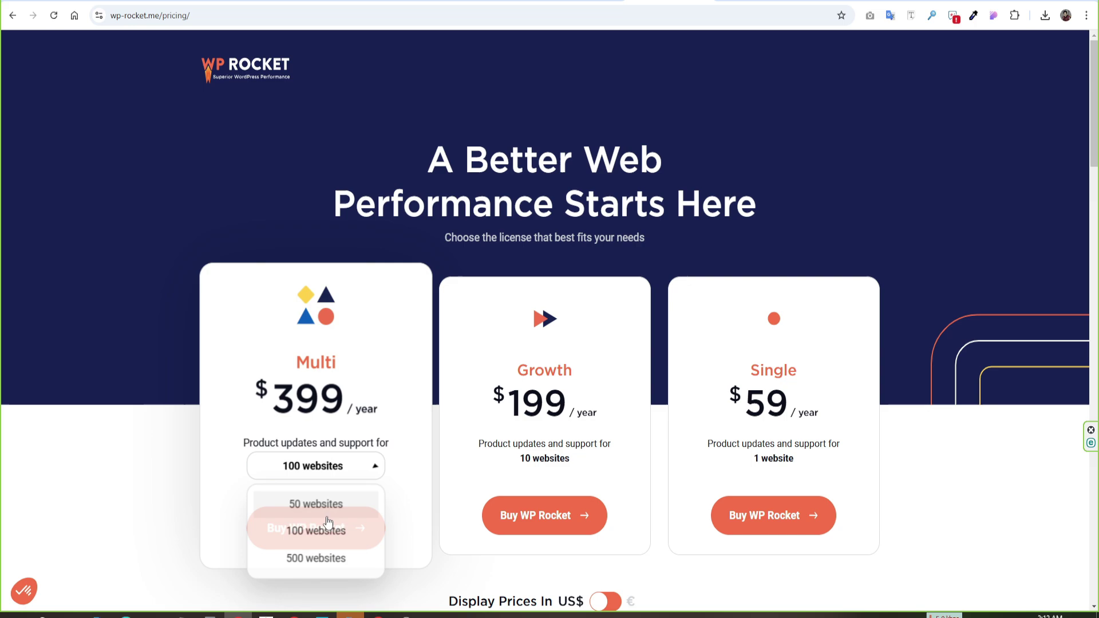
{"action": "left_click", "coordinate": [319, 563]}
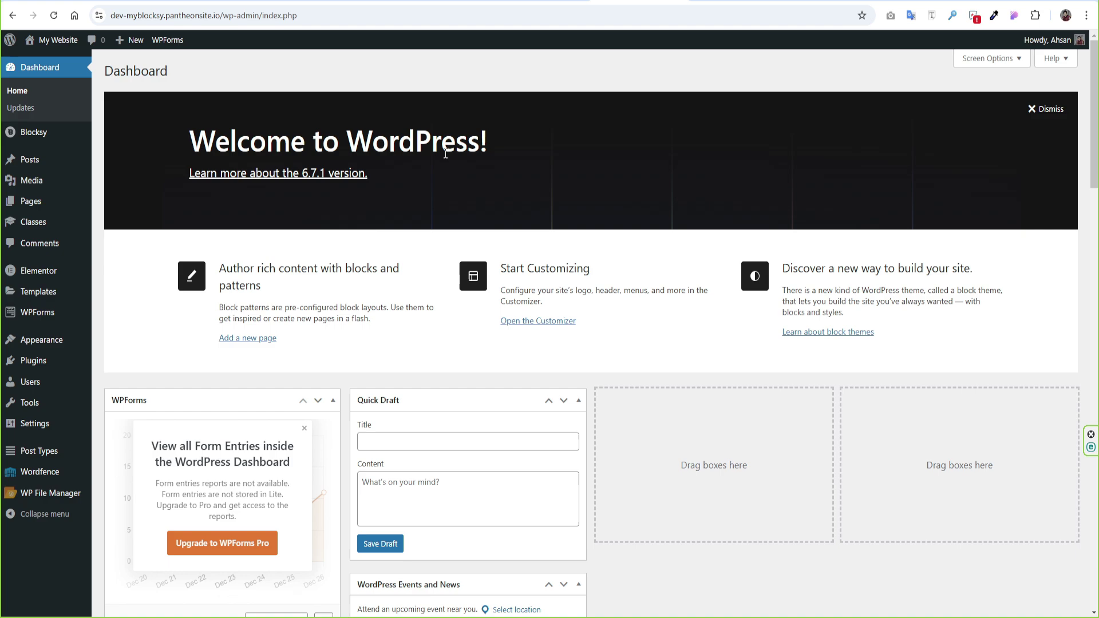
- Delete the Twenty Twenty-Four theme from the installed themes
{"action": "mouse_move", "coordinate": [67, 338]}
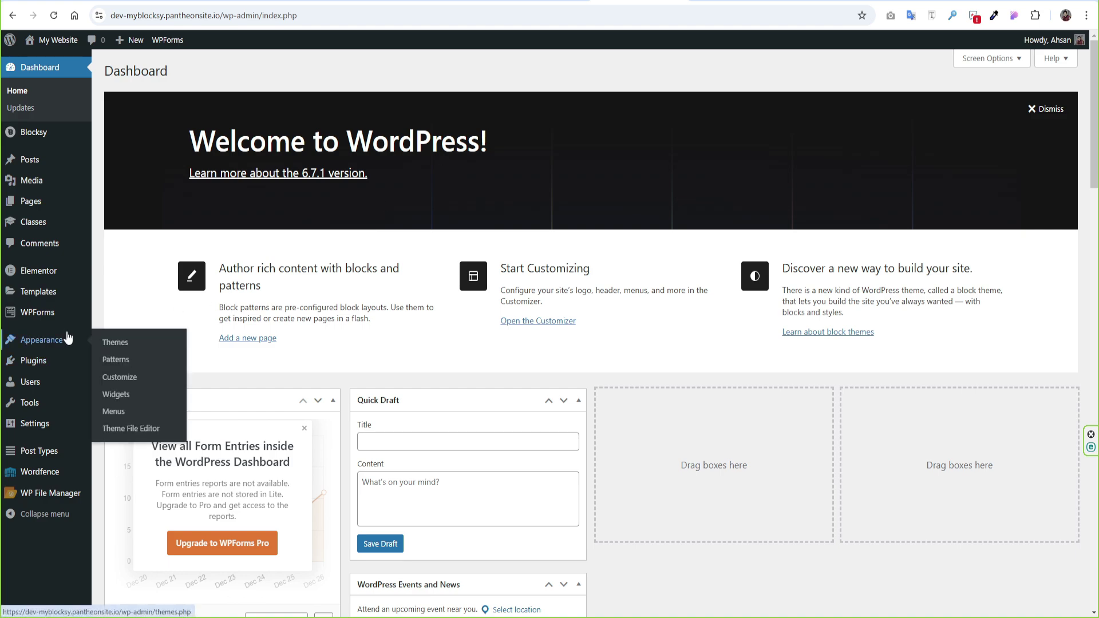
{"action": "left_click", "coordinate": [114, 344]}
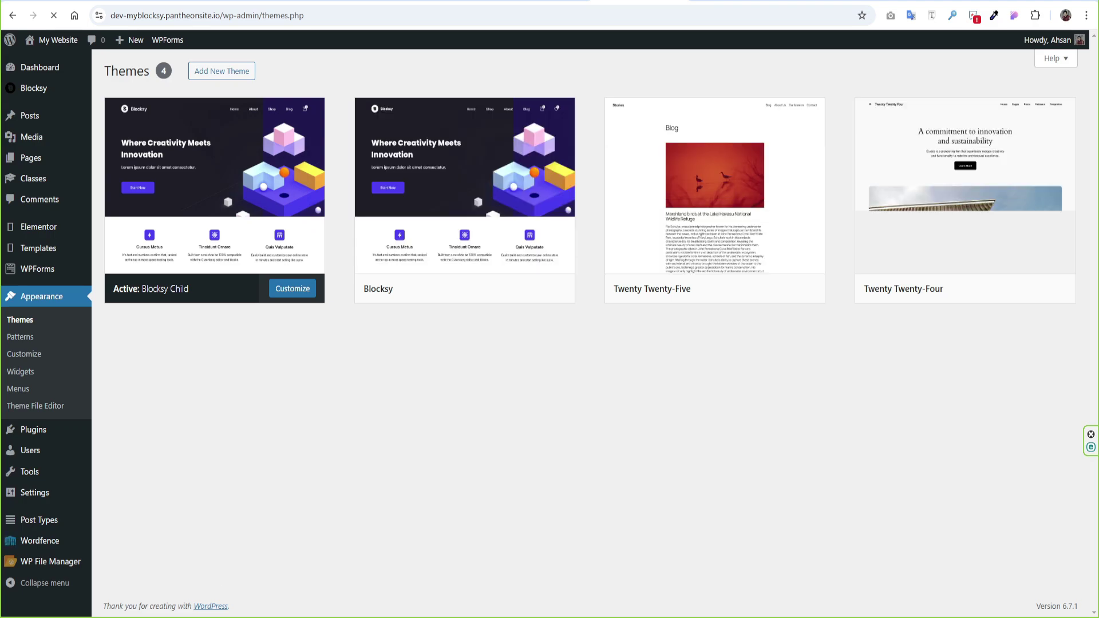
{"action": "left_click", "coordinate": [965, 200]}
{"action": "left_click", "coordinate": [623, 589]}
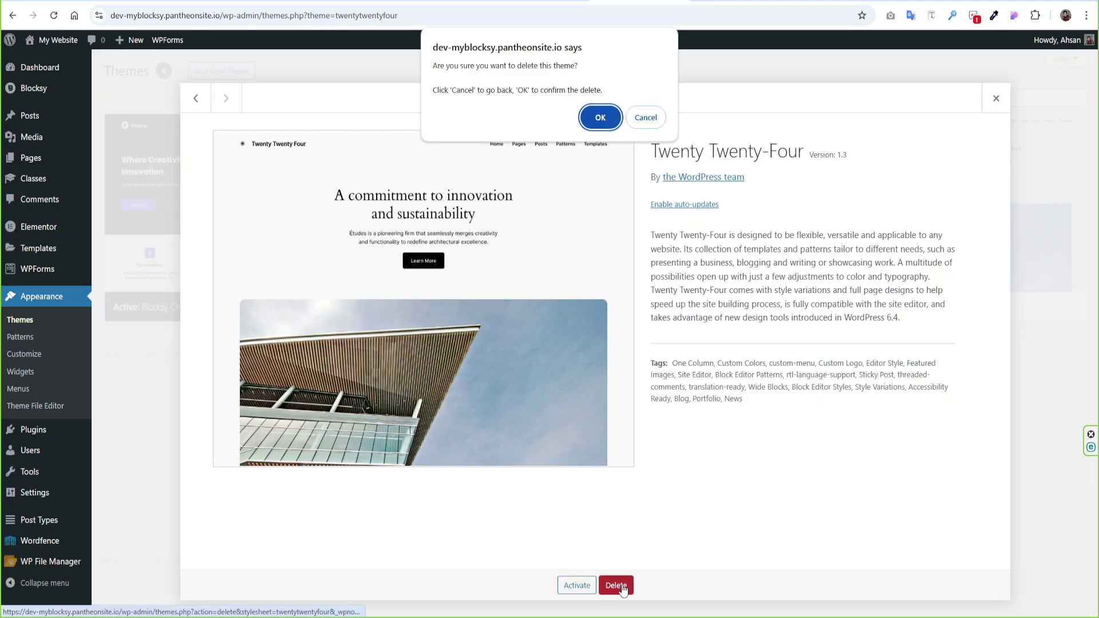
{"action": "left_click", "coordinate": [605, 122]}
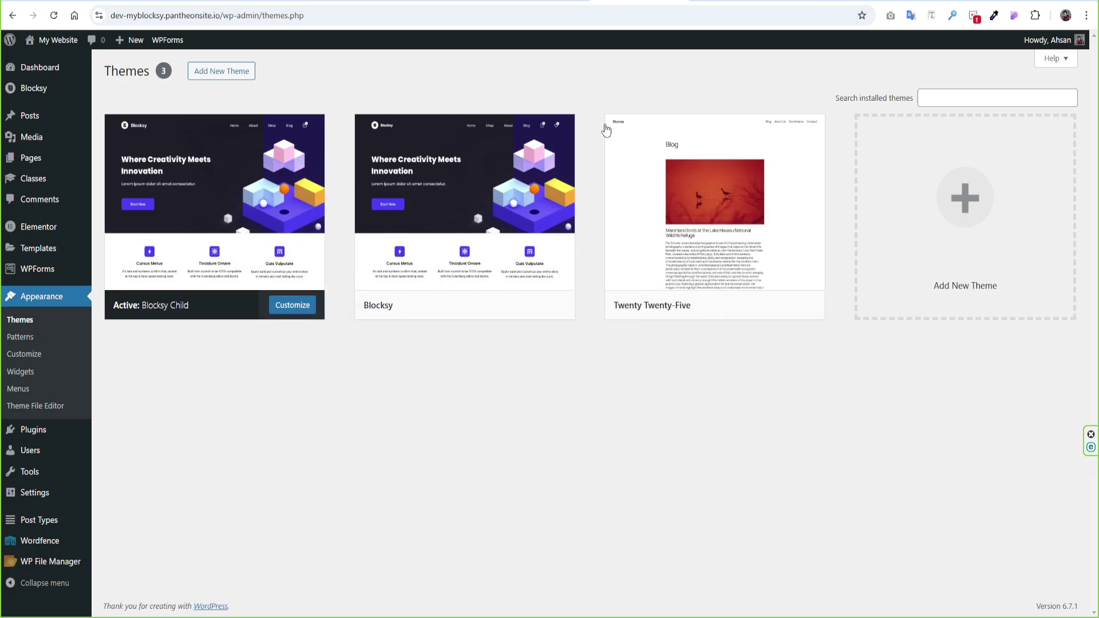
- Delete the Twenty Twenty-Five theme and go to the Installed Plugins list
{"action": "left_click", "coordinate": [699, 252]}
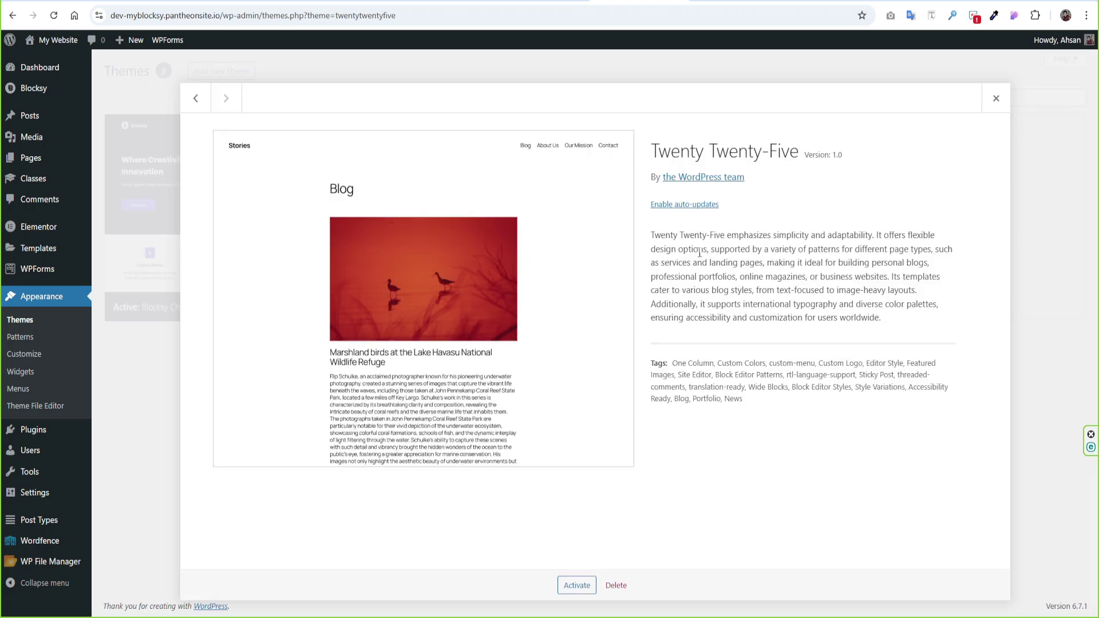
{"action": "left_click", "coordinate": [616, 585]}
{"action": "left_click", "coordinate": [600, 118]}
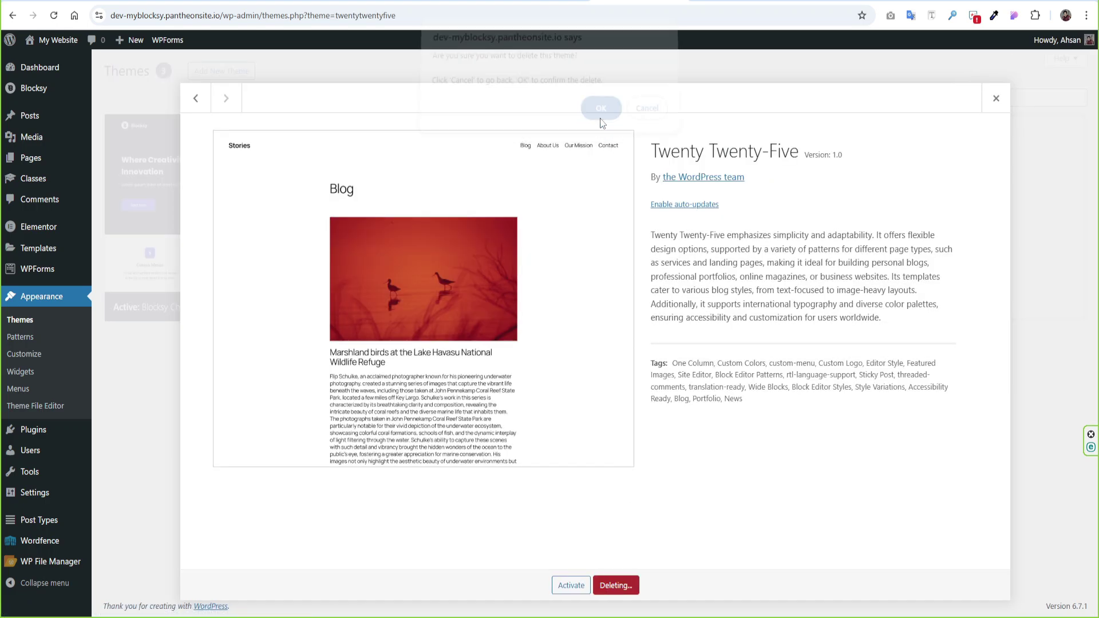
{"action": "left_click", "coordinate": [156, 433]}
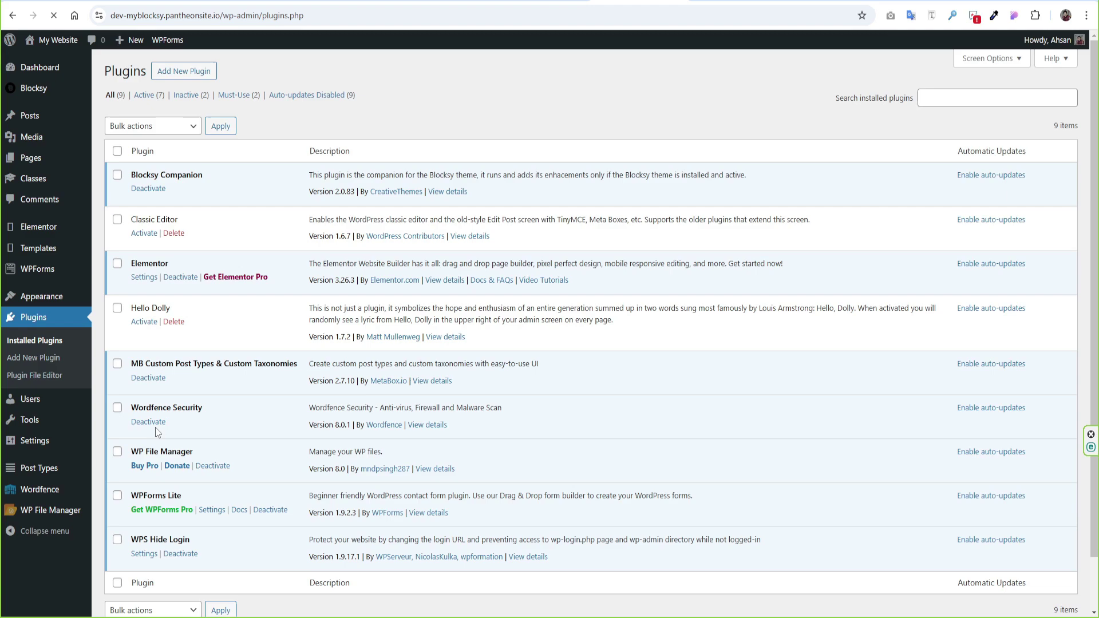
- Bulk-delete the checked Classic Editor and Hello Dolly plugins and confirm
{"action": "left_click", "coordinate": [161, 126]}
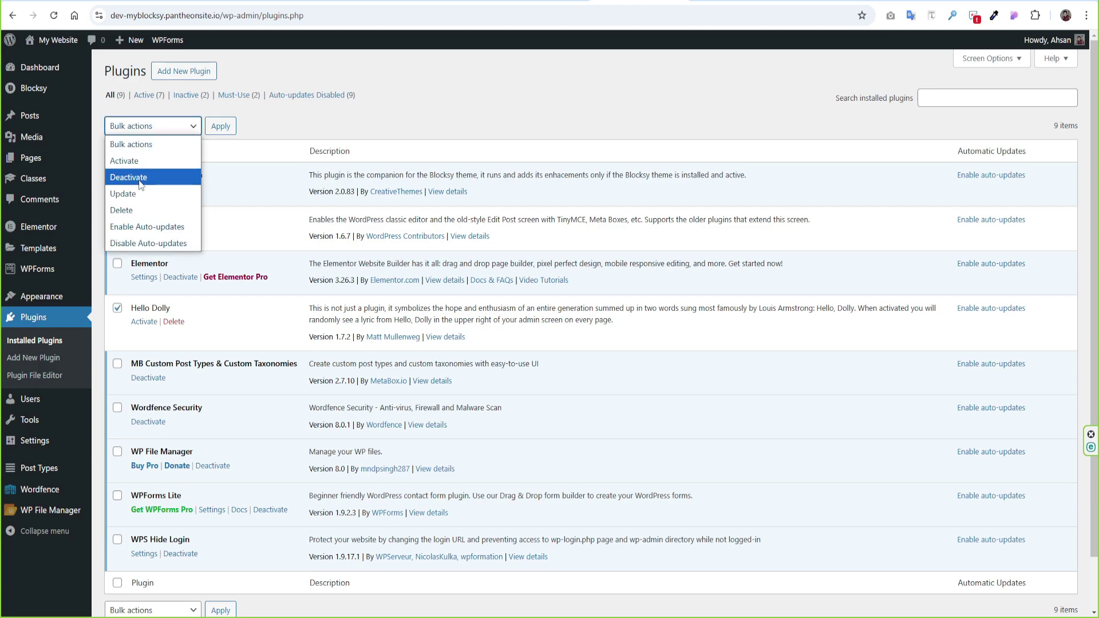
{"action": "left_click", "coordinate": [133, 209]}
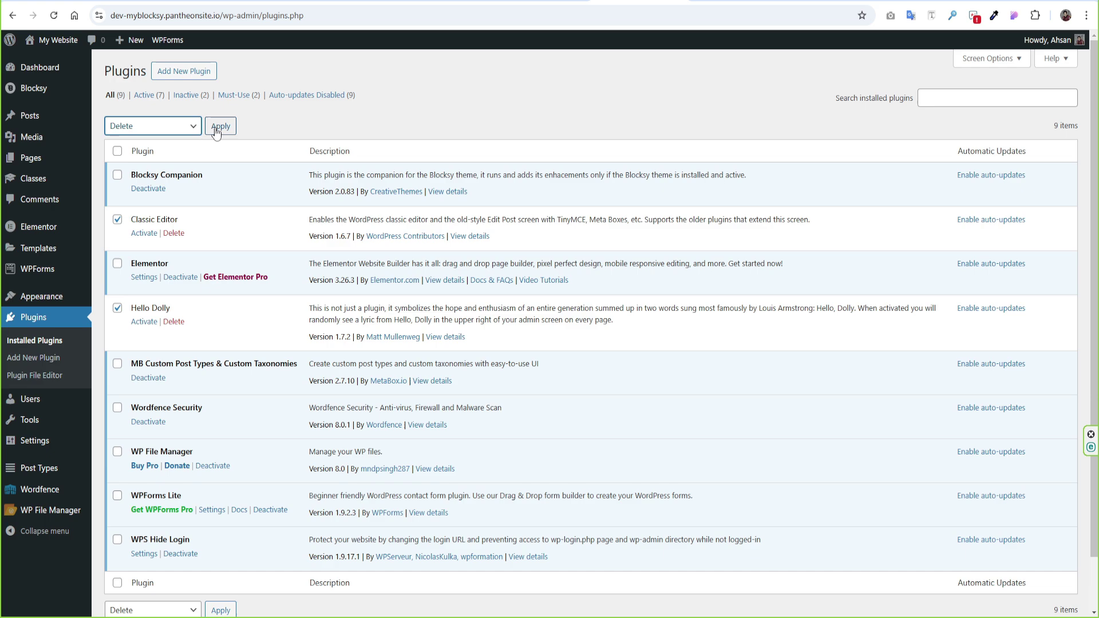
{"action": "left_click", "coordinate": [215, 127]}
{"action": "key", "text": "Return"}
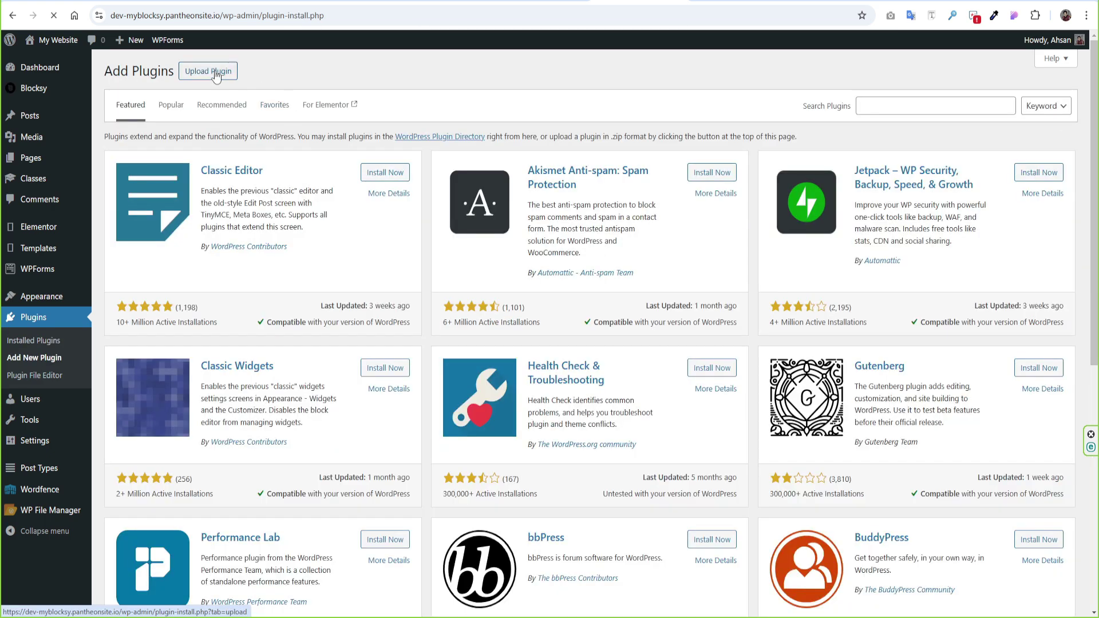
- Upload wp-rocket_v3.17.3.1.zip as a new plugin, install it and activate WP Rocket
{"action": "left_click", "coordinate": [216, 75]}
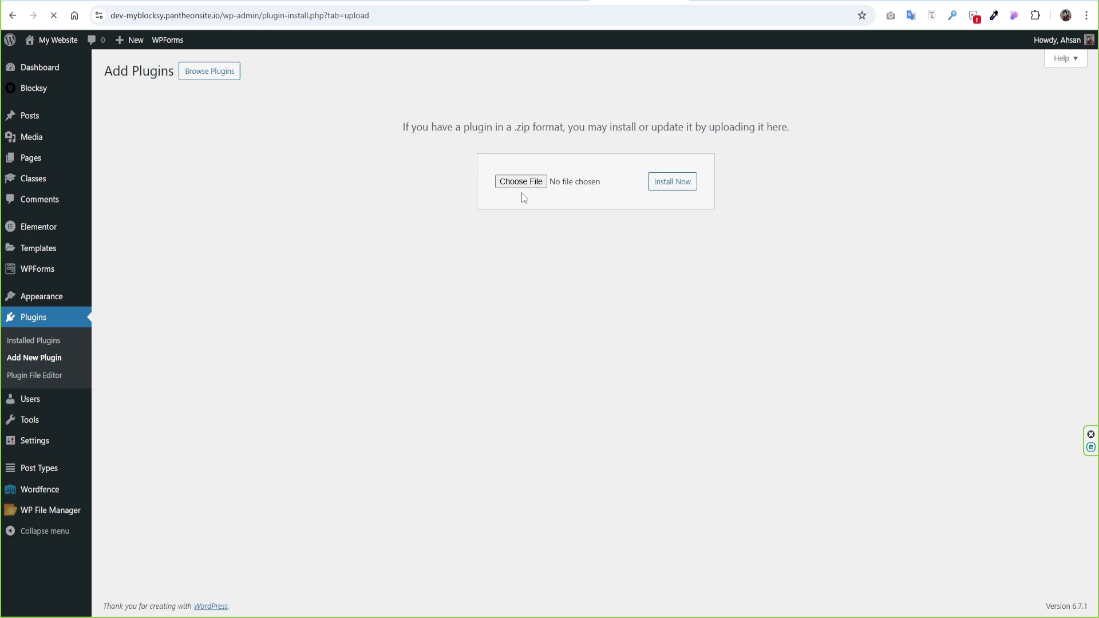
{"action": "left_click", "coordinate": [521, 182]}
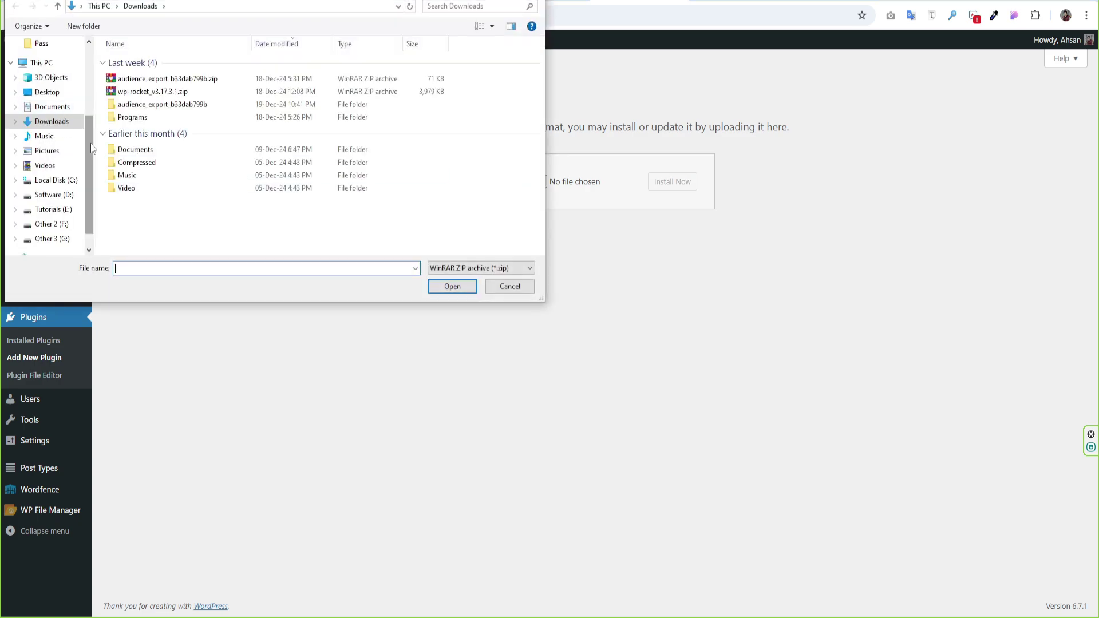
{"action": "left_click", "coordinate": [154, 92]}
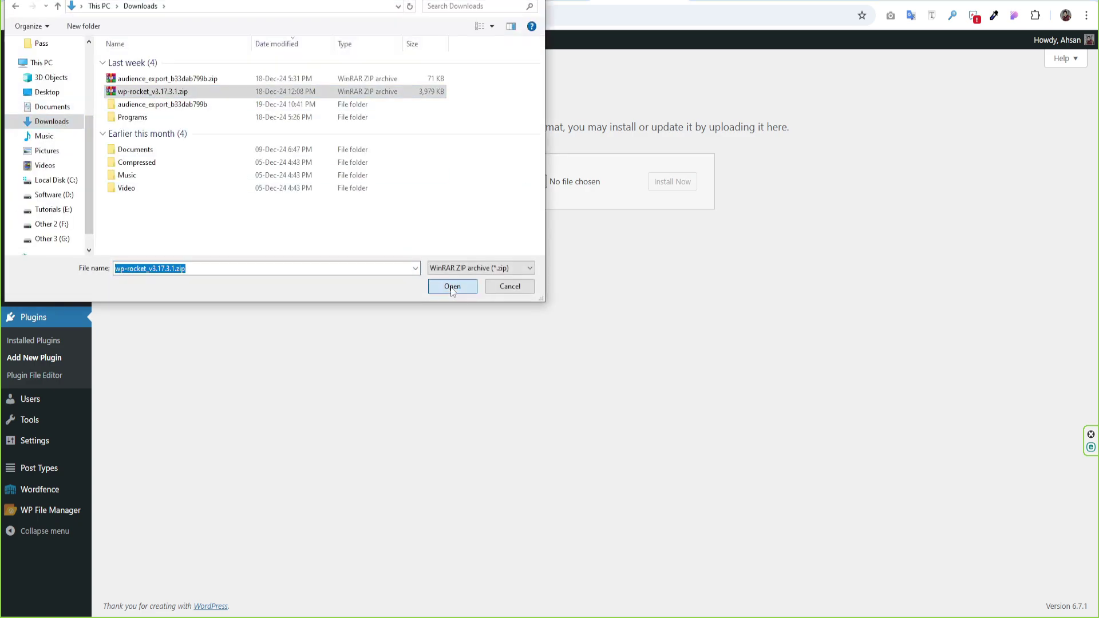
{"action": "left_click", "coordinate": [450, 287]}
{"action": "left_click", "coordinate": [666, 188]}
{"action": "left_click", "coordinate": [118, 155]}
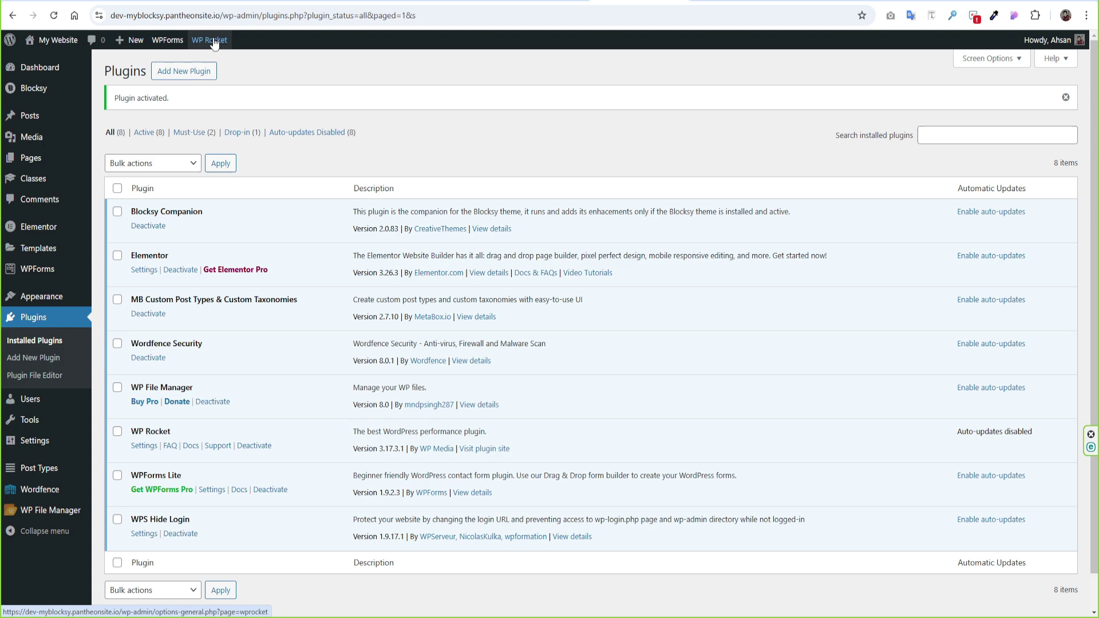
- Open WP Rocket Settings from the admin bar's WP Rocket menu
{"action": "mouse_move", "coordinate": [213, 45]}
{"action": "left_click", "coordinate": [213, 68]}
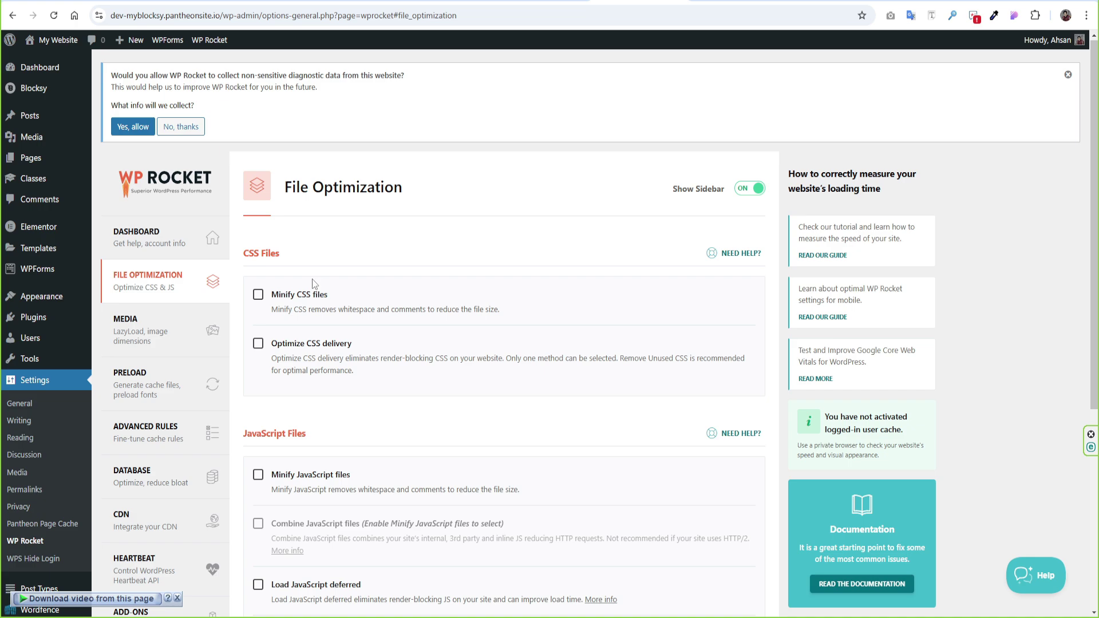
- Enable Minify CSS files and Optimize CSS delivery, activating Remove Unused CSS
{"action": "left_click", "coordinate": [258, 295]}
{"action": "left_click", "coordinate": [258, 343]}
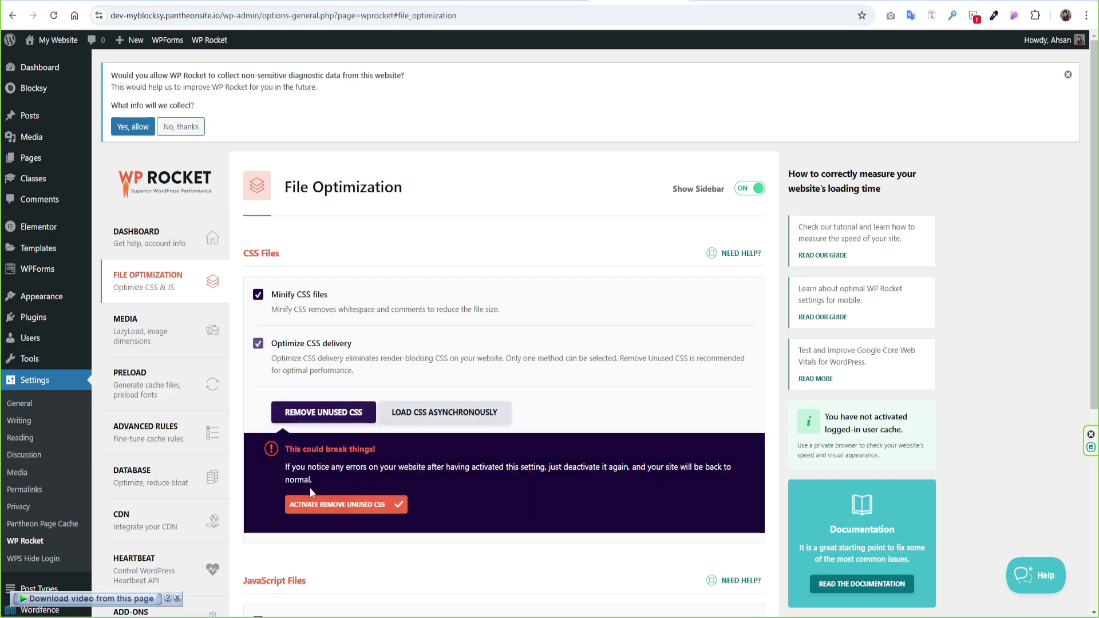
{"action": "left_click", "coordinate": [330, 511]}
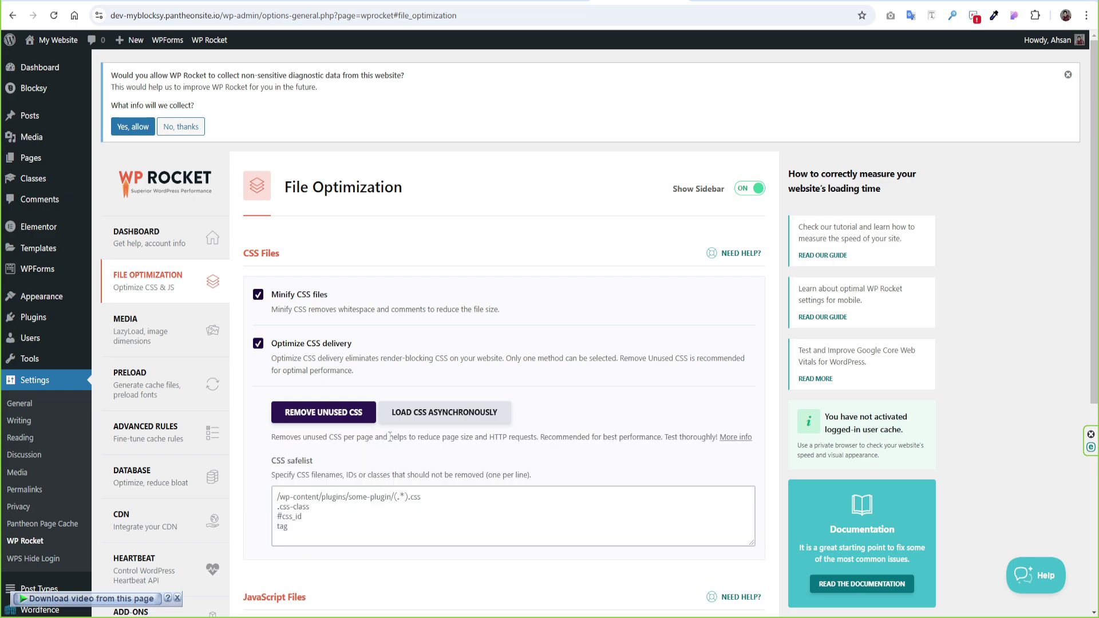
{"action": "scroll", "coordinate": [517, 484], "scroll_direction": "down", "scroll_amount": 3}
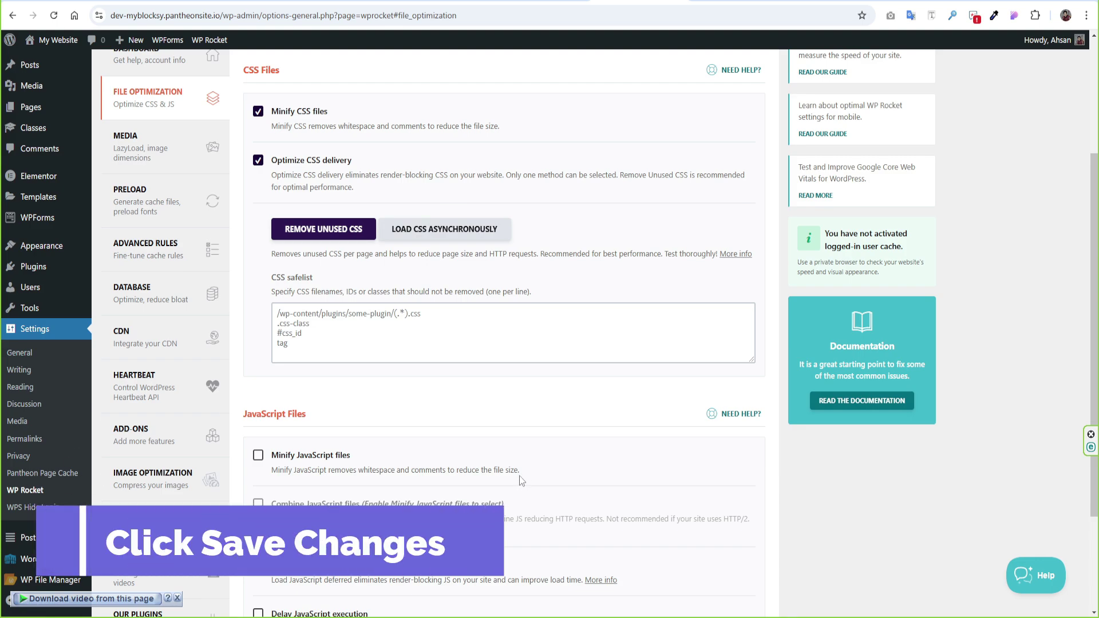
{"action": "scroll", "coordinate": [519, 476], "scroll_direction": "down", "scroll_amount": 1}
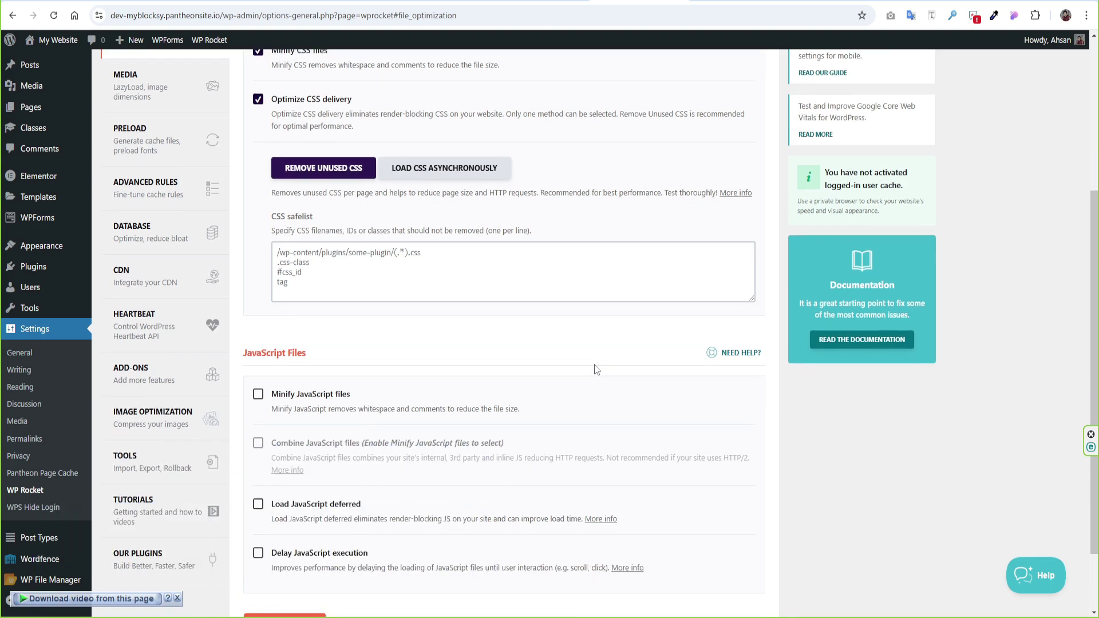
{"action": "scroll", "coordinate": [595, 369], "scroll_direction": "down", "scroll_amount": 1}
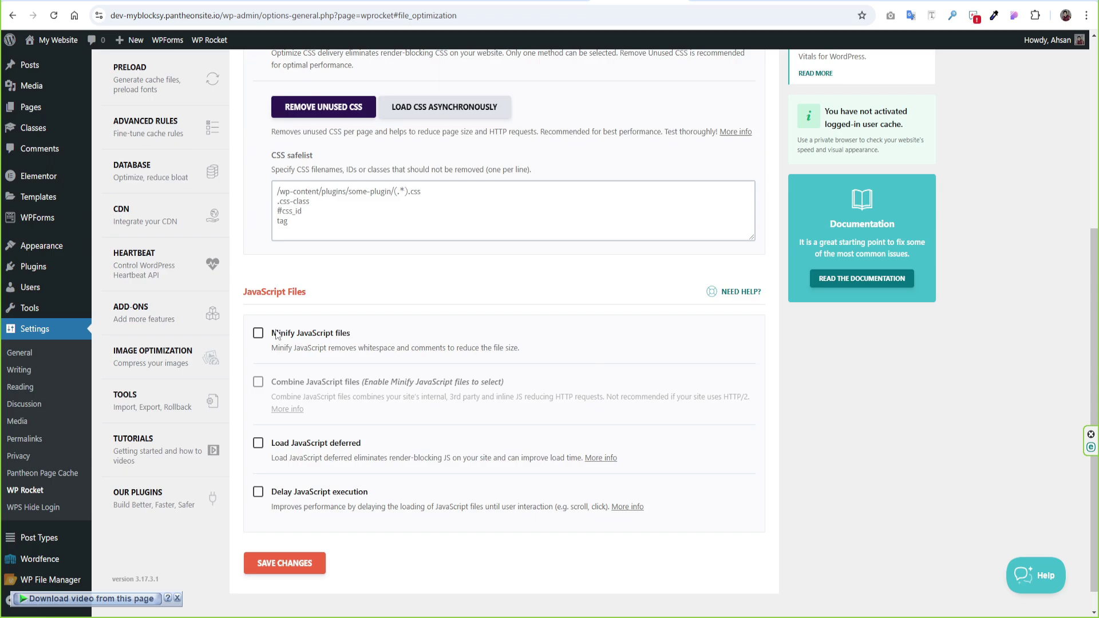
- Scroll through the homepage in the incognito window, then return to the WordPress admin window
{"action": "scroll", "coordinate": [258, 338], "scroll_direction": "down", "scroll_amount": 2}
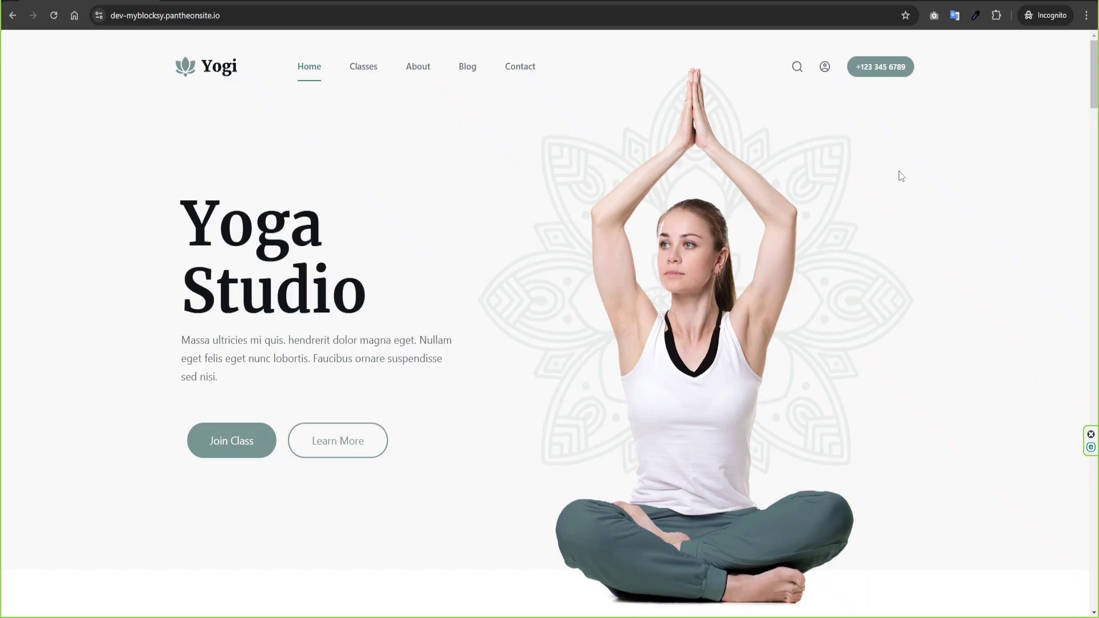
{"action": "left_click_drag", "start_coordinate": [1096, 97], "coordinate": [1096, 229]}
{"action": "left_click", "coordinate": [114, 573]}
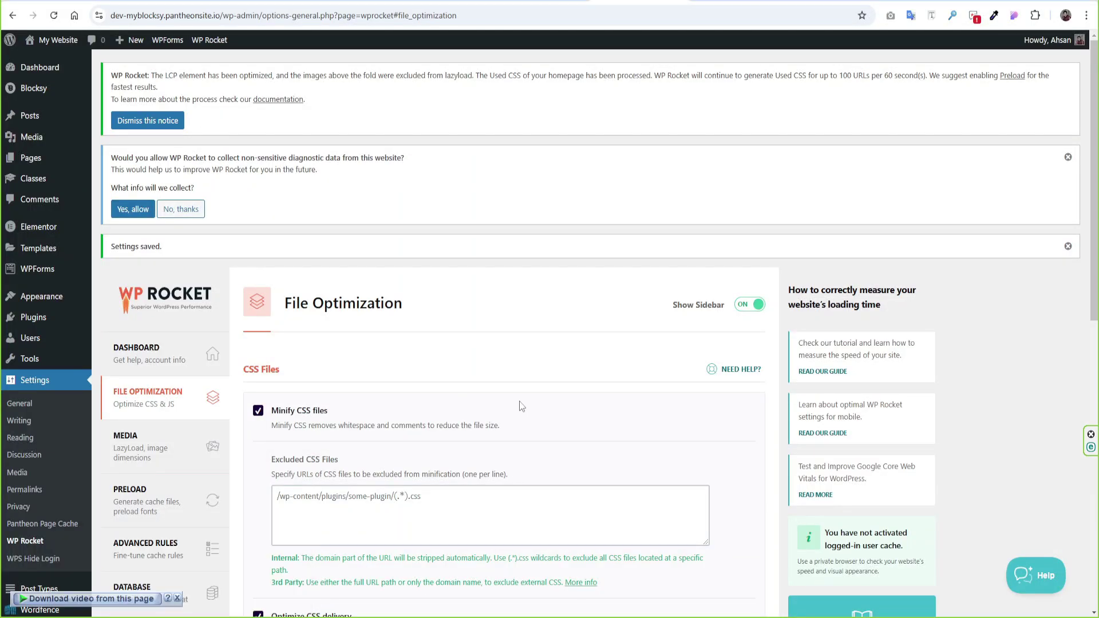
- Enable Minify JavaScript files, Load JavaScript deferred and Delay JavaScript execution
{"action": "scroll", "coordinate": [521, 405], "scroll_direction": "down", "scroll_amount": 10}
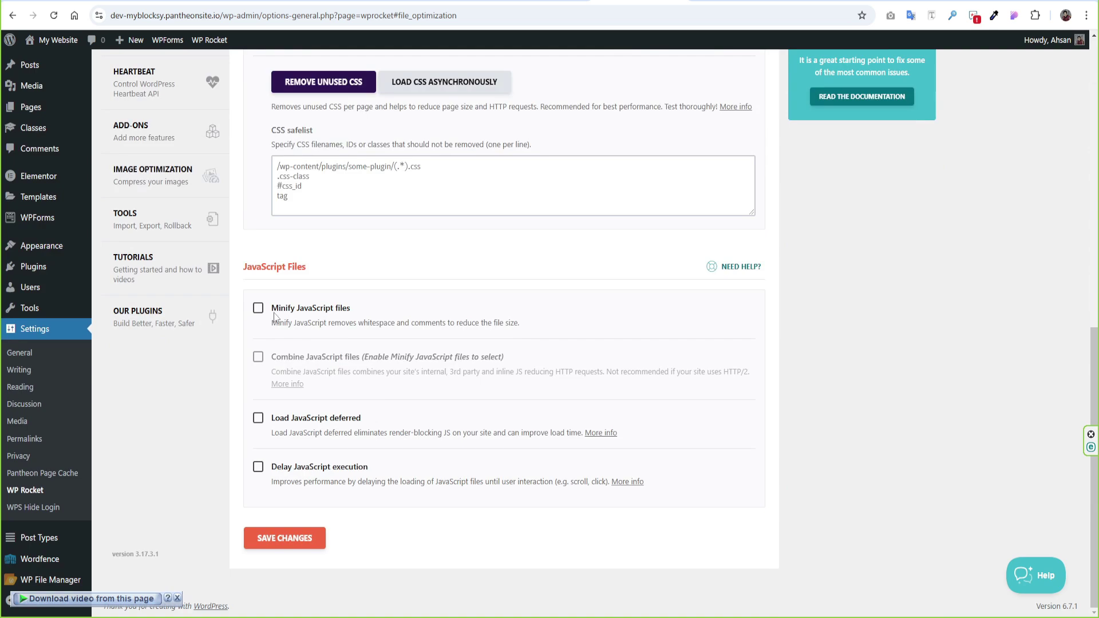
{"action": "left_click", "coordinate": [258, 310]}
{"action": "left_click", "coordinate": [258, 419]}
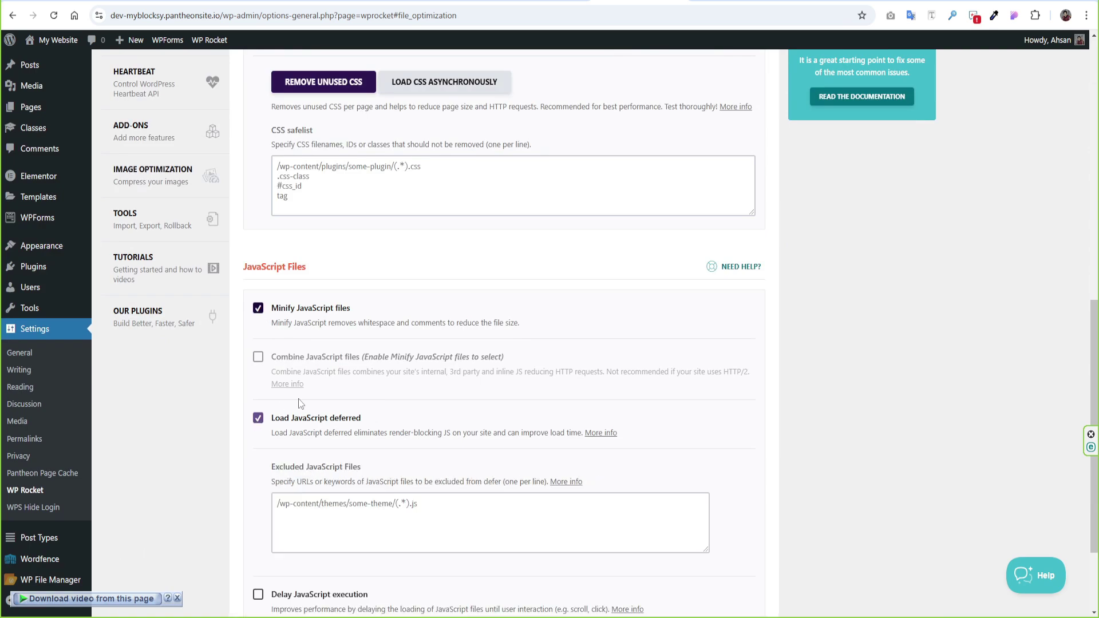
{"action": "scroll", "coordinate": [298, 398], "scroll_direction": "down", "scroll_amount": 3}
{"action": "left_click", "coordinate": [258, 473]}
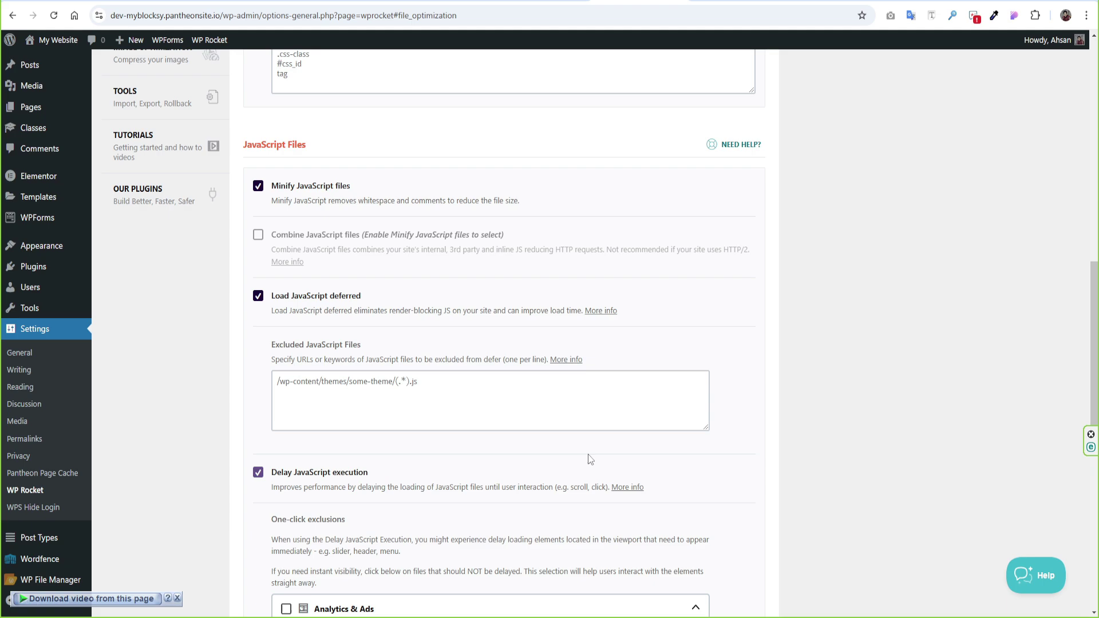
- Exclude Elementor Loop Carrousel from delayed JavaScript execution and save the changes
{"action": "scroll", "coordinate": [589, 457], "scroll_direction": "down", "scroll_amount": 5}
{"action": "scroll", "coordinate": [637, 458], "scroll_direction": "down", "scroll_amount": 1}
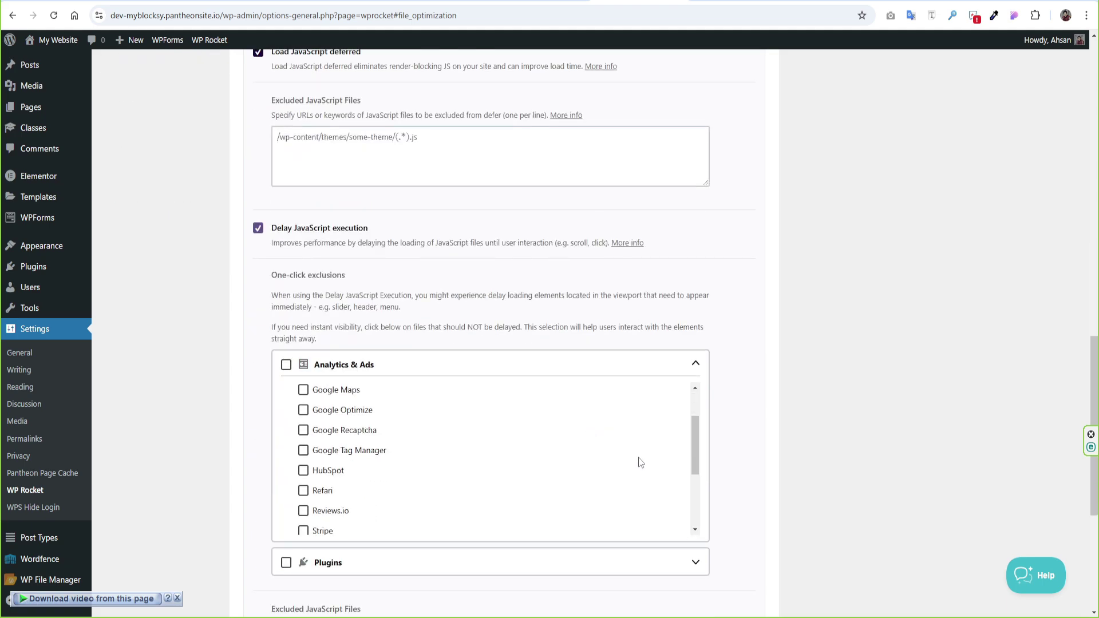
{"action": "scroll", "coordinate": [740, 471], "scroll_direction": "down", "scroll_amount": 2}
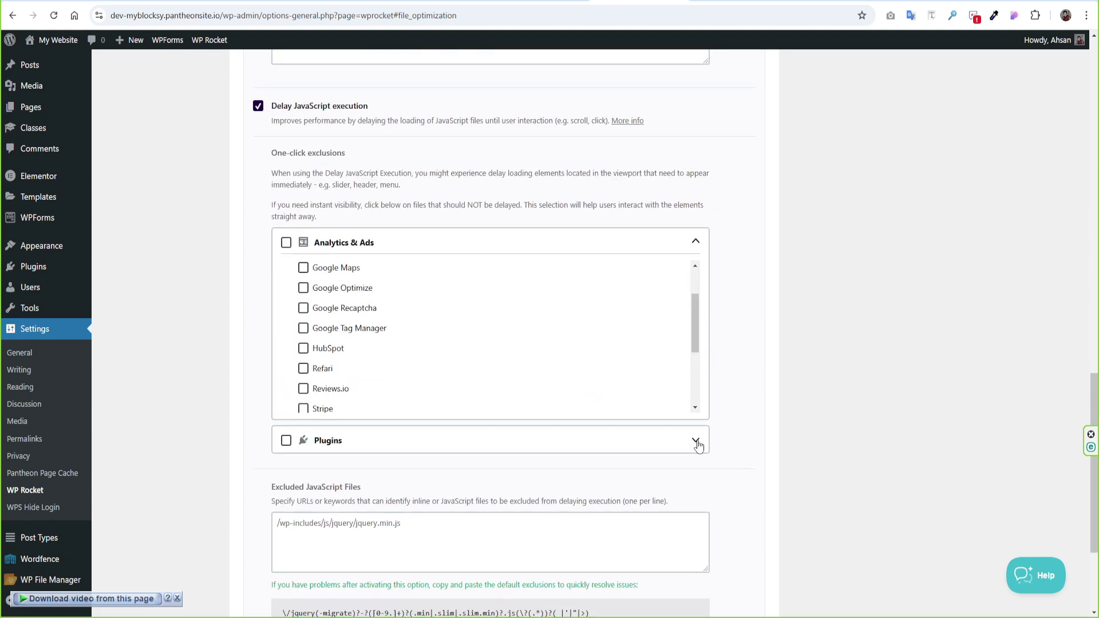
{"action": "left_click", "coordinate": [696, 440]}
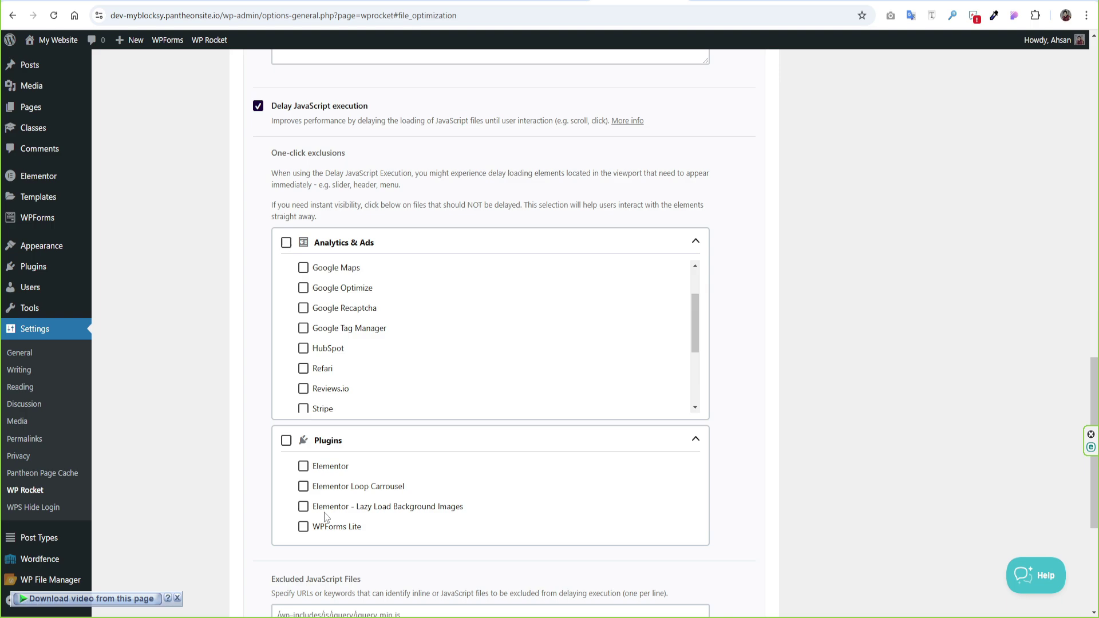
{"action": "left_click", "coordinate": [302, 486]}
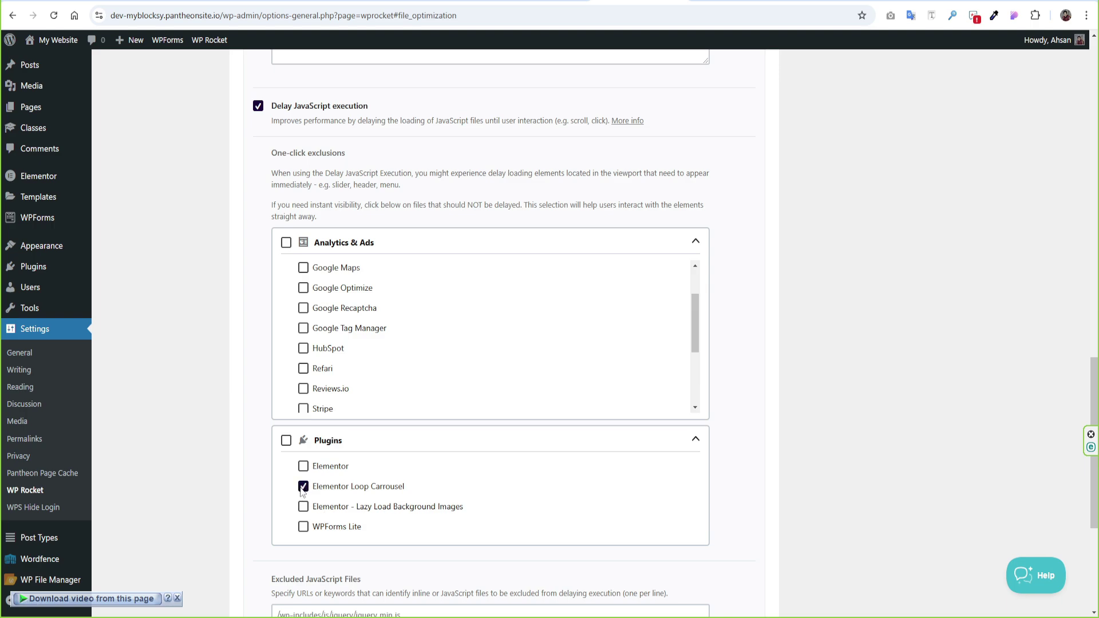
{"action": "left_click", "coordinate": [696, 441]}
{"action": "scroll", "coordinate": [698, 448], "scroll_direction": "down", "scroll_amount": 2}
{"action": "scroll", "coordinate": [699, 448], "scroll_direction": "down", "scroll_amount": 1}
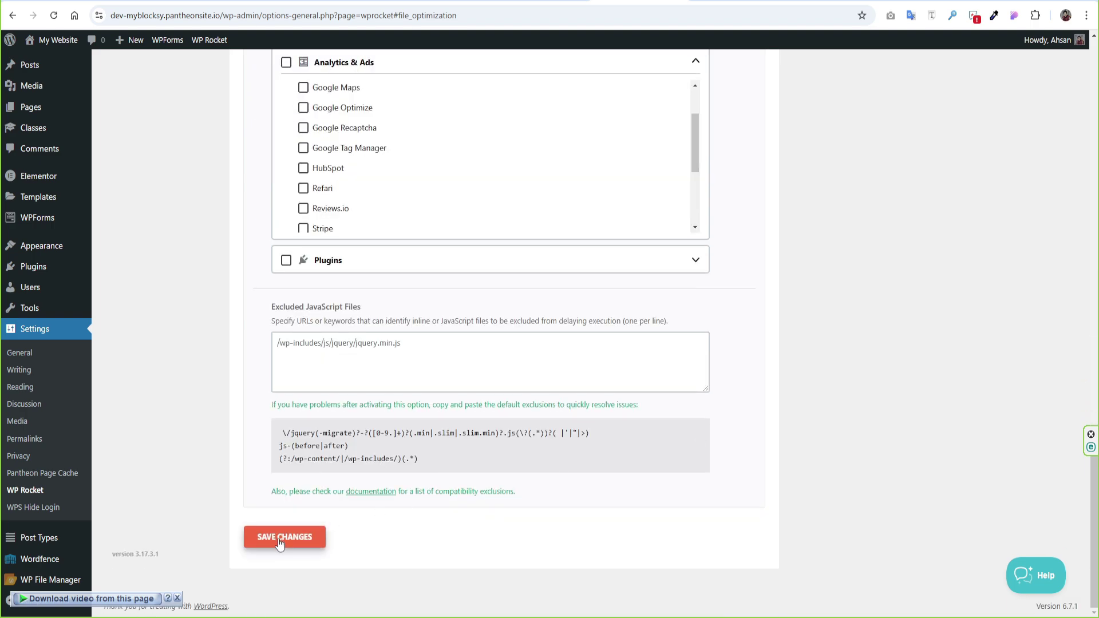
{"action": "left_click", "coordinate": [280, 542]}
- Reload the homepage in the private window to check the changes, then return to settings
{"action": "key", "text": "alt+Tab"}
{"action": "left_click", "coordinate": [53, 16]}
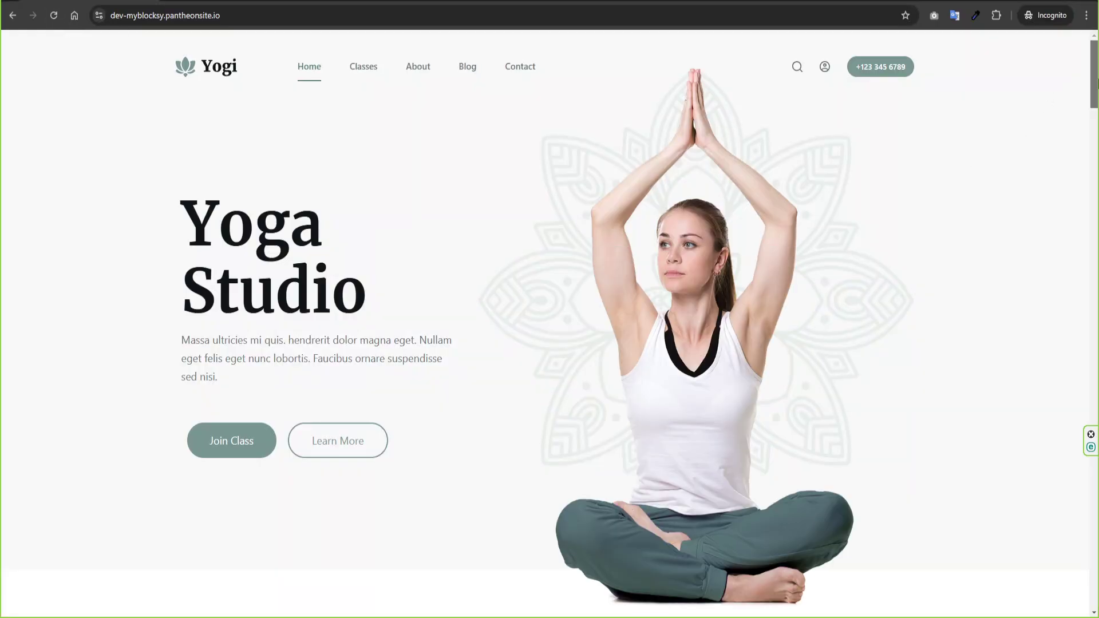
{"action": "left_click_drag", "start_coordinate": [1095, 83], "coordinate": [1095, 496]}
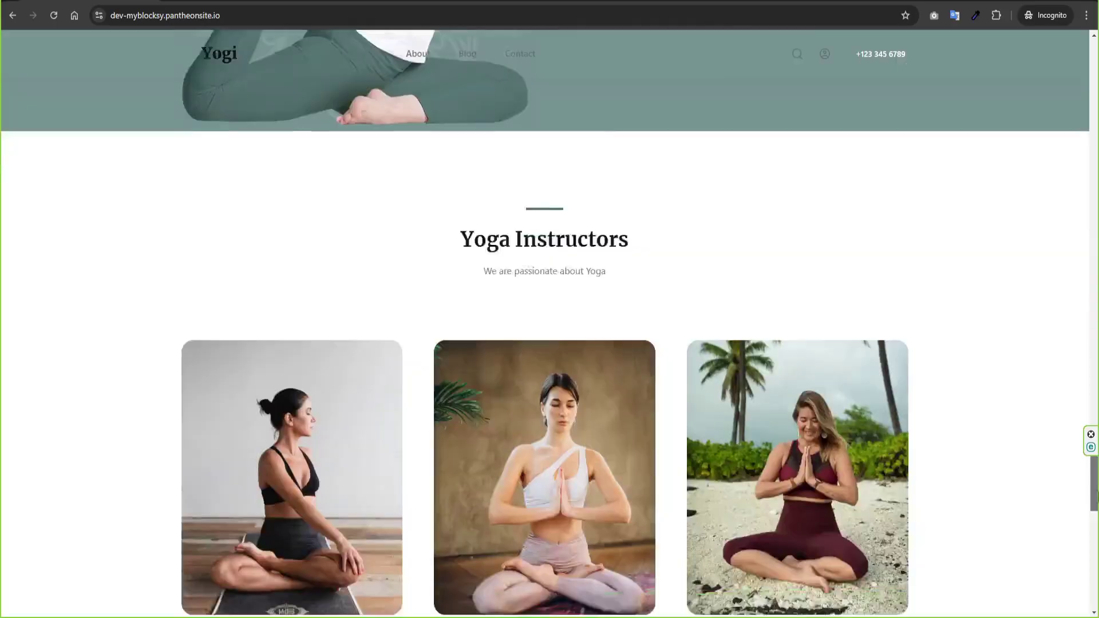
{"action": "key", "text": "alt+Tab"}
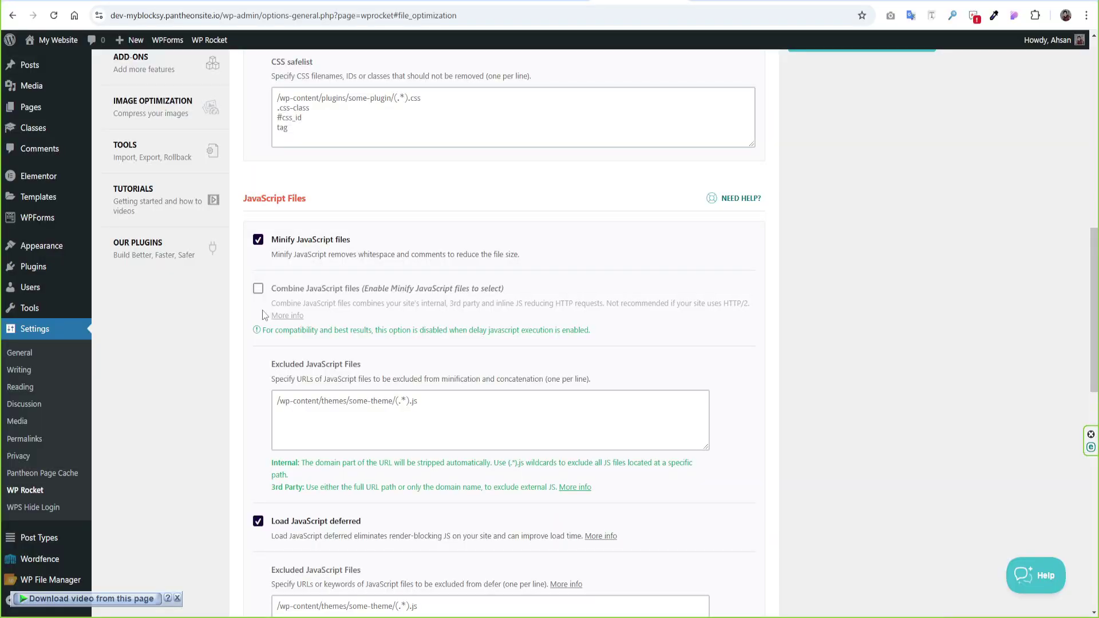
- Return to the top of the WP Rocket page and switch to the Media settings
{"action": "scroll", "coordinate": [527, 296], "scroll_direction": "up", "scroll_amount": 10}
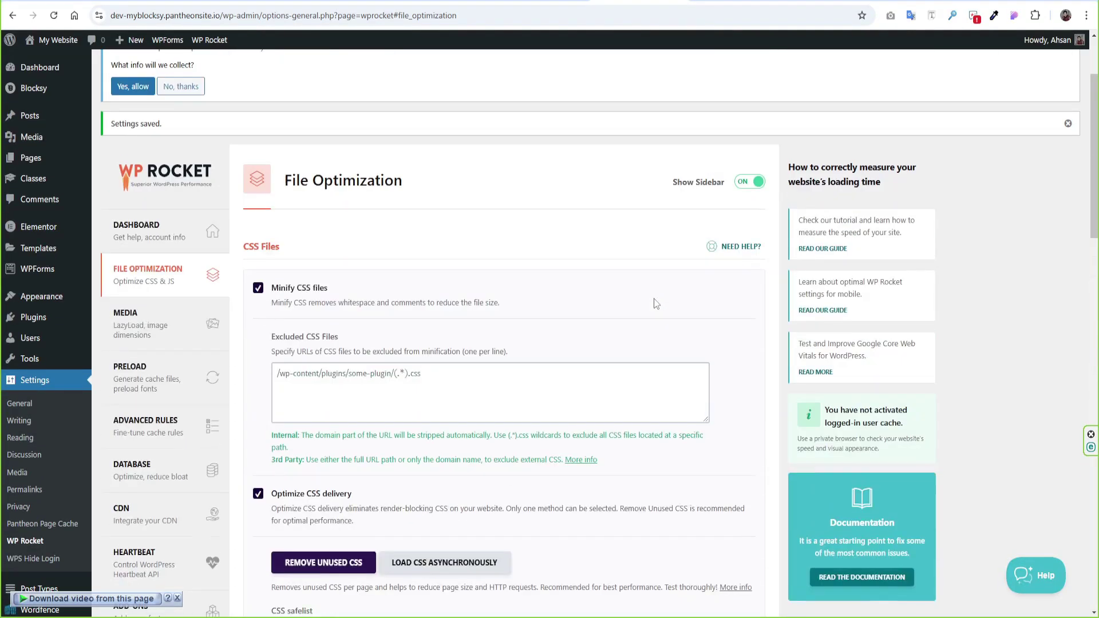
{"action": "left_click", "coordinate": [135, 329]}
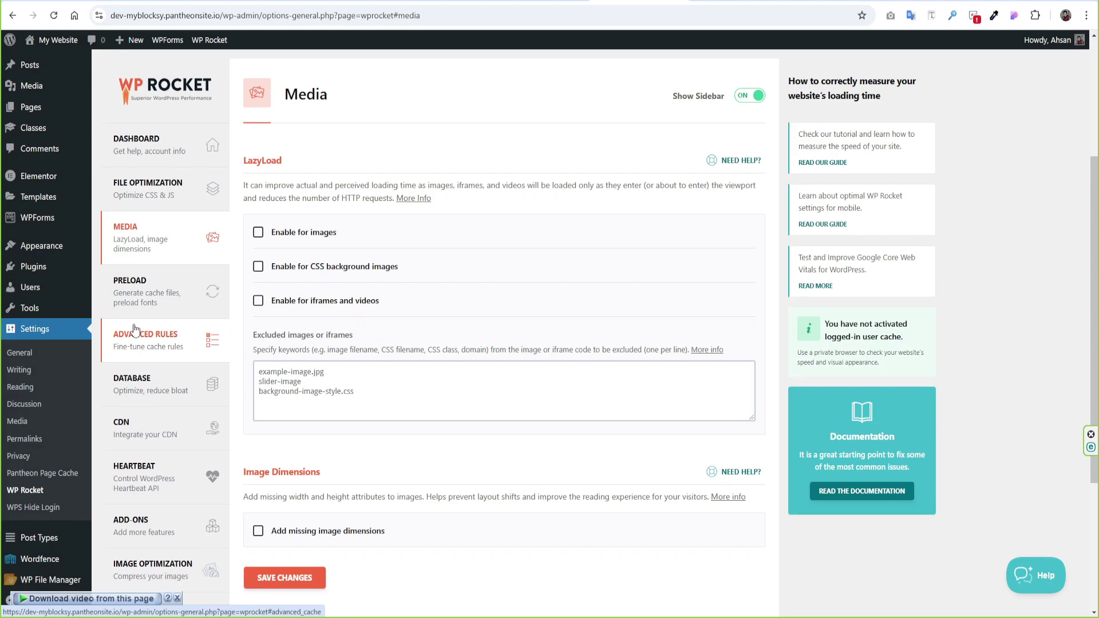
- Tick LazyLoad for images, CSS backgrounds, iframes/videos, YouTube preview images, and Add missing image dimensions
{"action": "left_click", "coordinate": [258, 233]}
{"action": "left_click", "coordinate": [260, 269]}
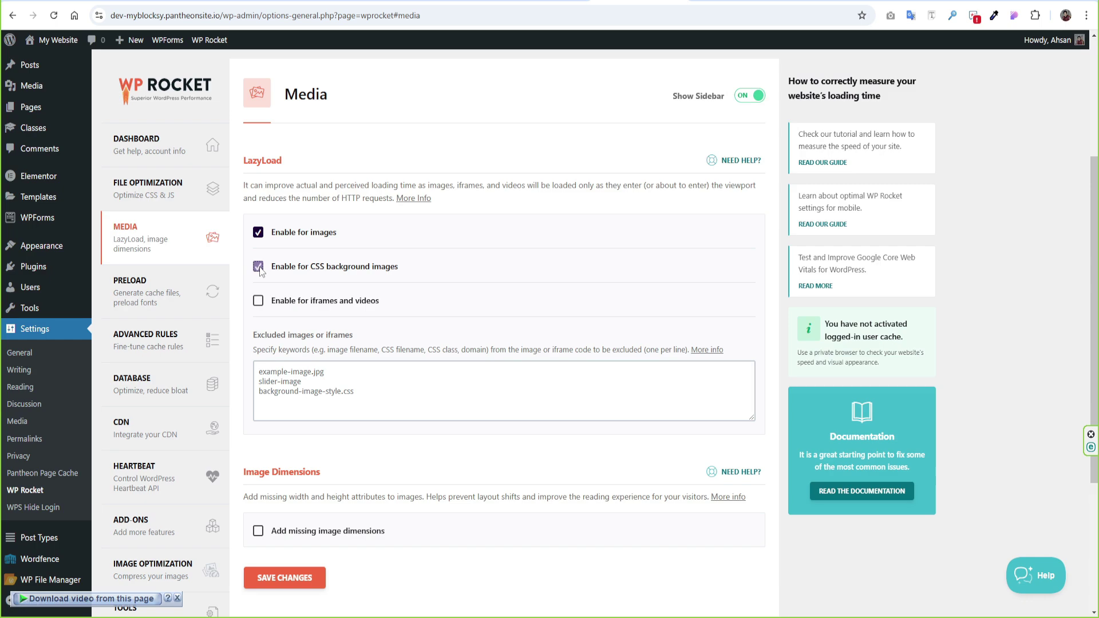
{"action": "left_click", "coordinate": [258, 301]}
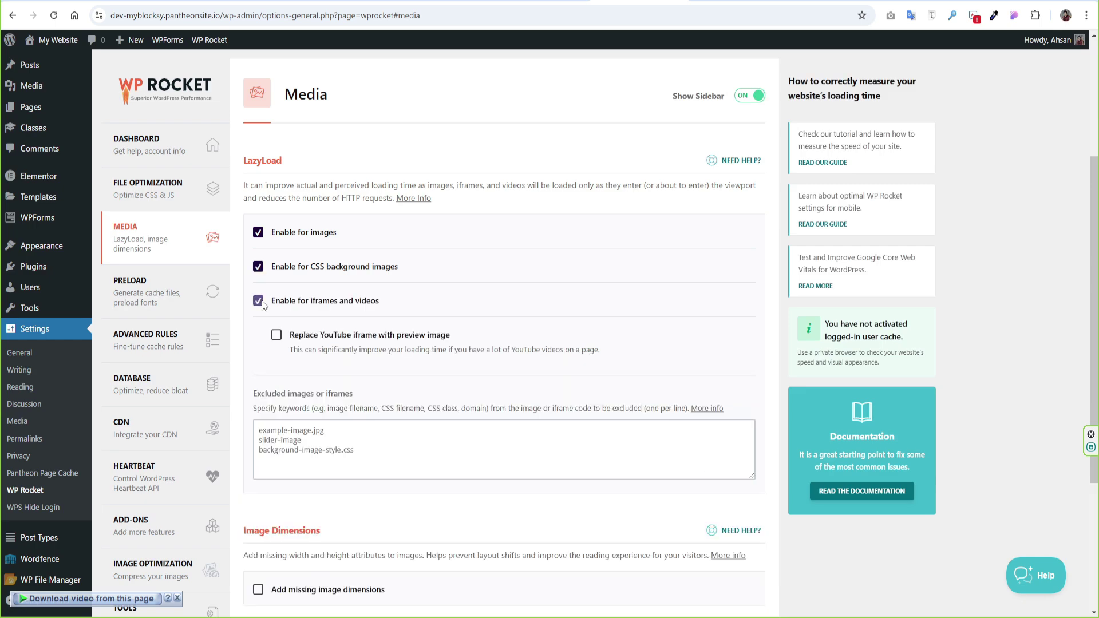
{"action": "left_click", "coordinate": [277, 336]}
{"action": "scroll", "coordinate": [278, 336], "scroll_direction": "down", "scroll_amount": 2}
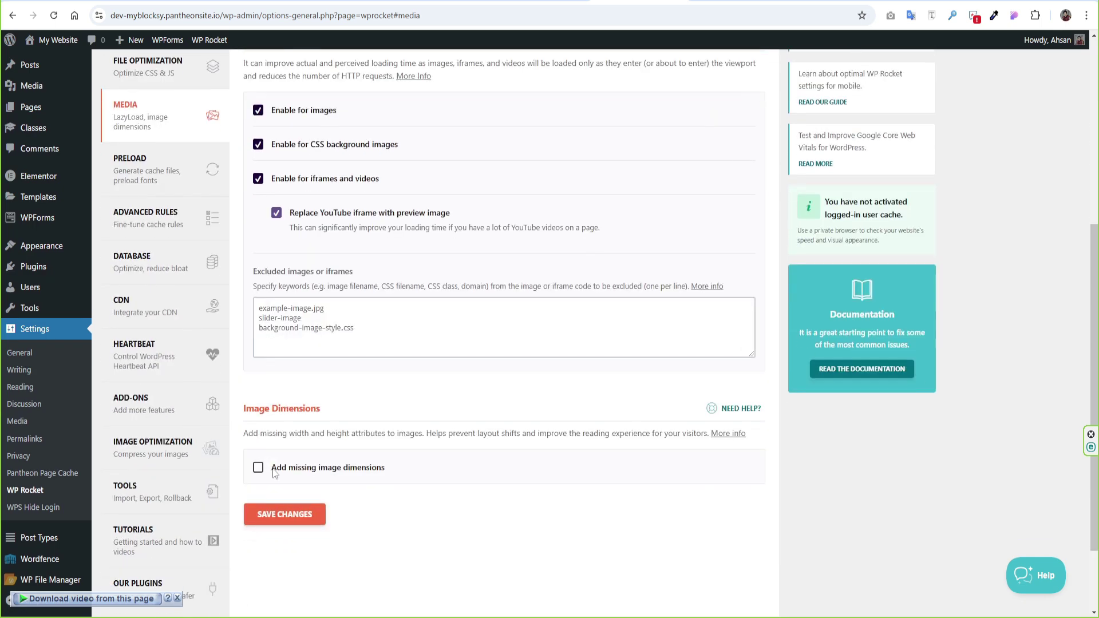
{"action": "left_click", "coordinate": [258, 466]}
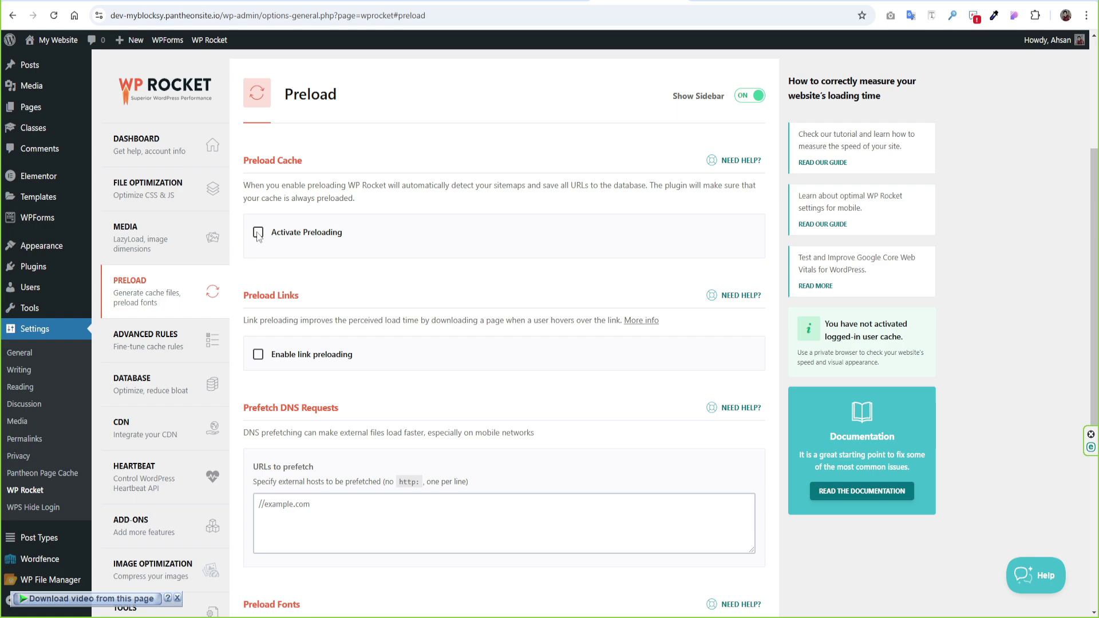
- Check Activate Preloading and Enable link preloading in WP Rocket's Preload settings
{"action": "left_click", "coordinate": [258, 233]}
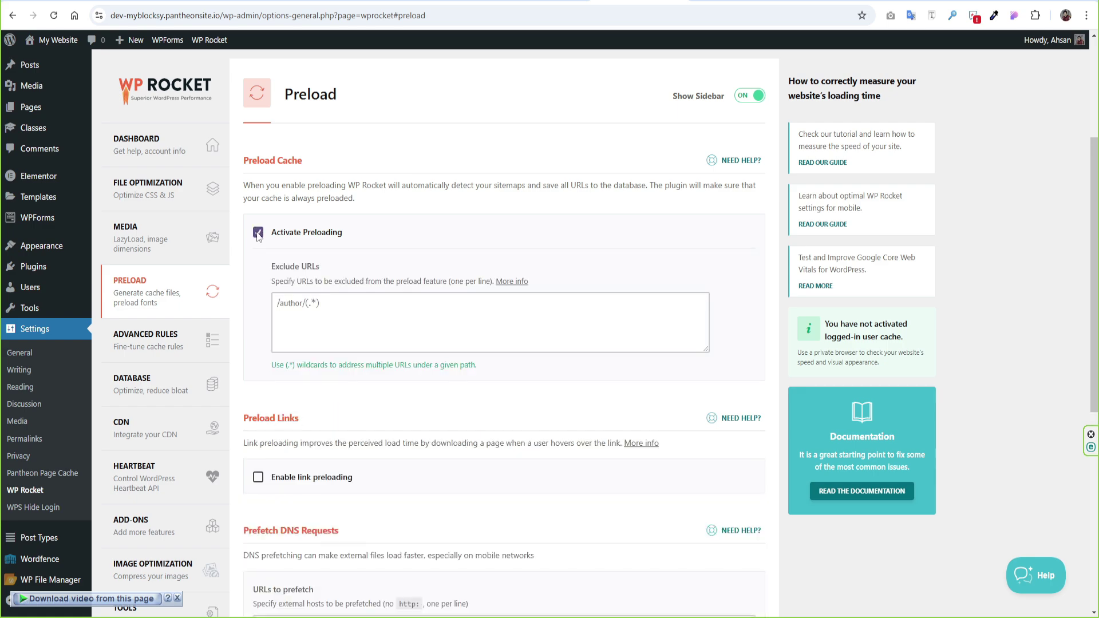
{"action": "scroll", "coordinate": [258, 235], "scroll_direction": "down", "scroll_amount": 1}
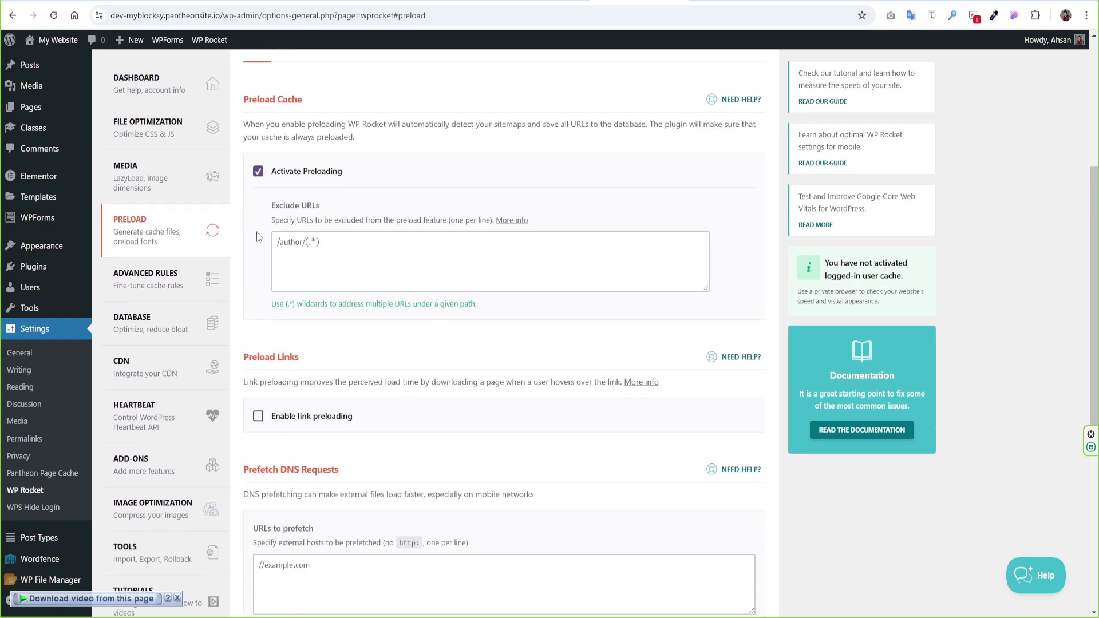
{"action": "left_click", "coordinate": [257, 419]}
- Look over the URLs to prefetch and Fonts to preload fields, leaving them empty
{"action": "scroll", "coordinate": [443, 413], "scroll_direction": "down", "scroll_amount": 4}
{"action": "left_click", "coordinate": [327, 329]}
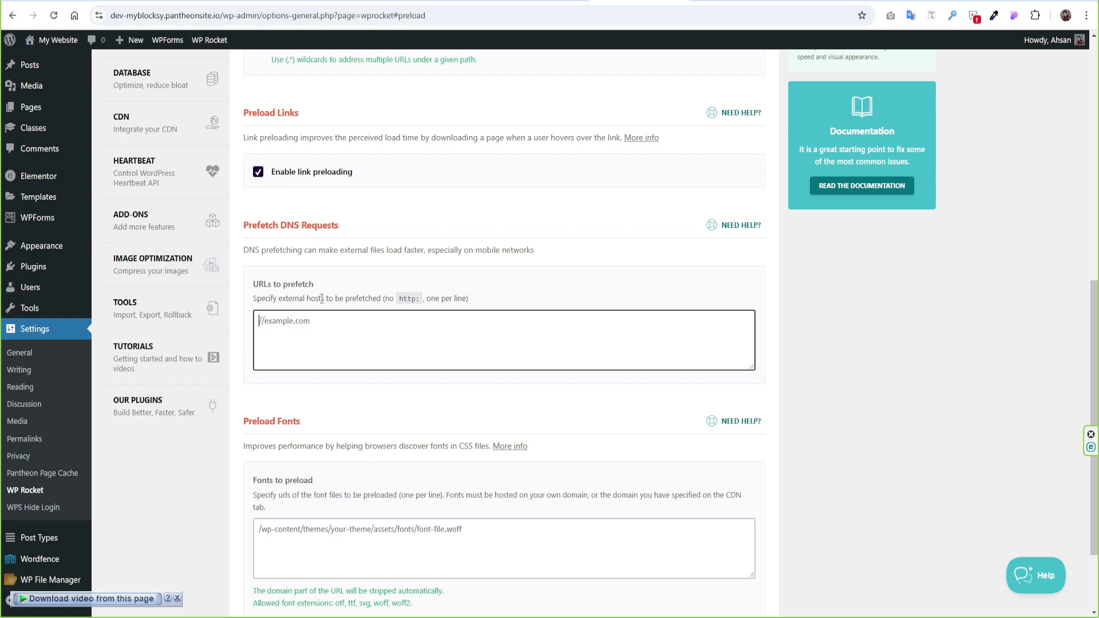
{"action": "scroll", "coordinate": [351, 342], "scroll_direction": "down", "scroll_amount": 2}
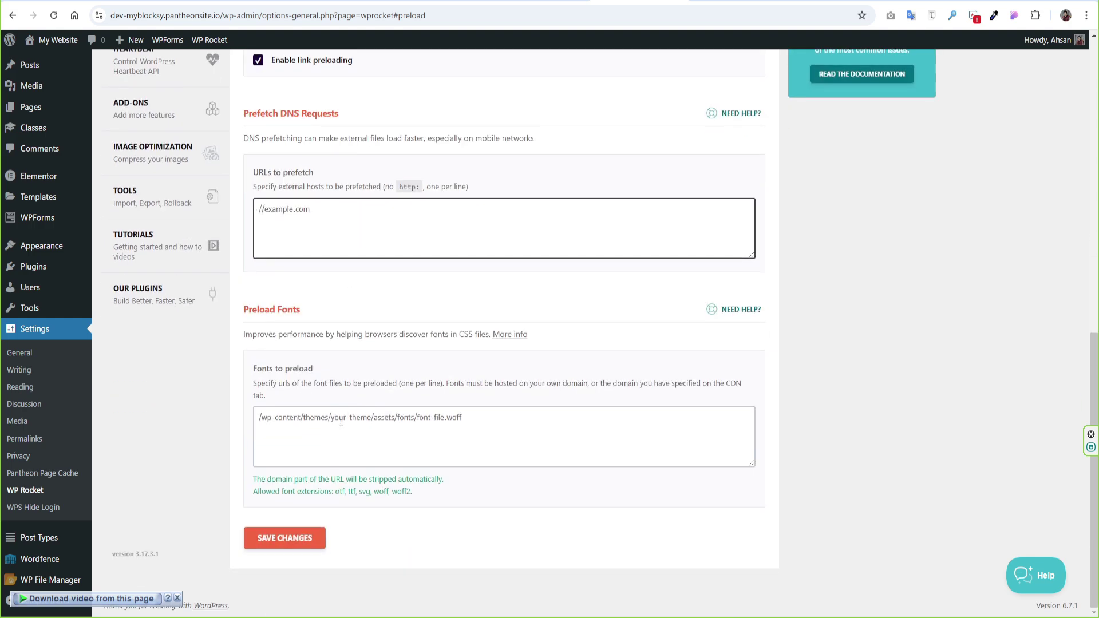
{"action": "left_click", "coordinate": [340, 422]}
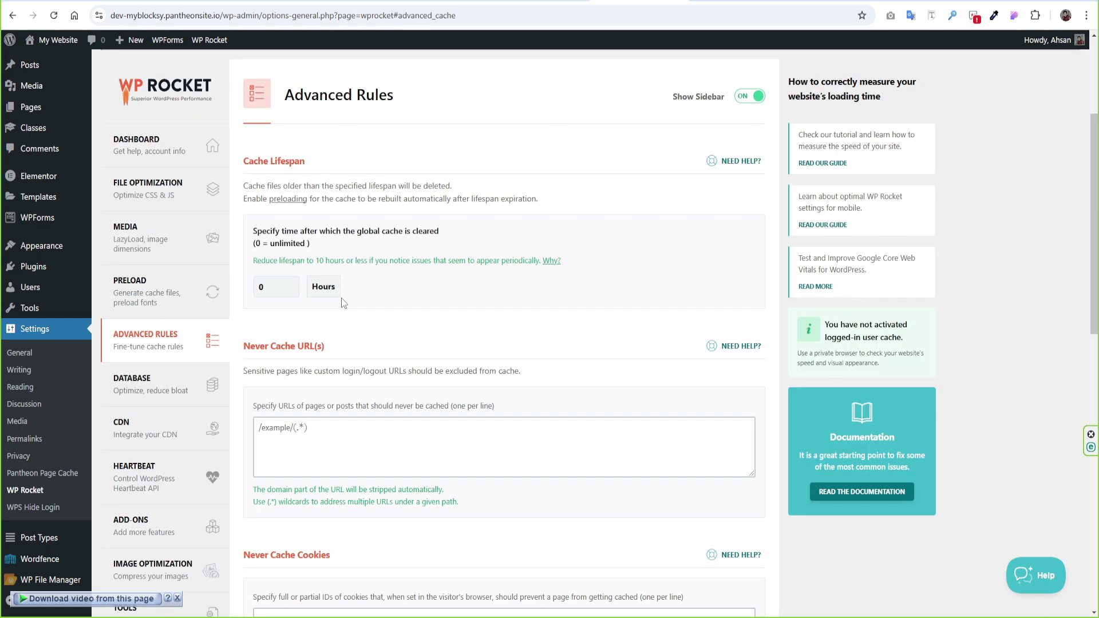
- Keep the cache lifespan at 0 hours and leave Never Cache URL(s) empty
{"action": "left_click", "coordinate": [263, 285]}
{"action": "type", "text": "1"}
{"action": "key", "text": "BackSpace"}
{"action": "scroll", "coordinate": [381, 277], "scroll_direction": "down", "scroll_amount": 1}
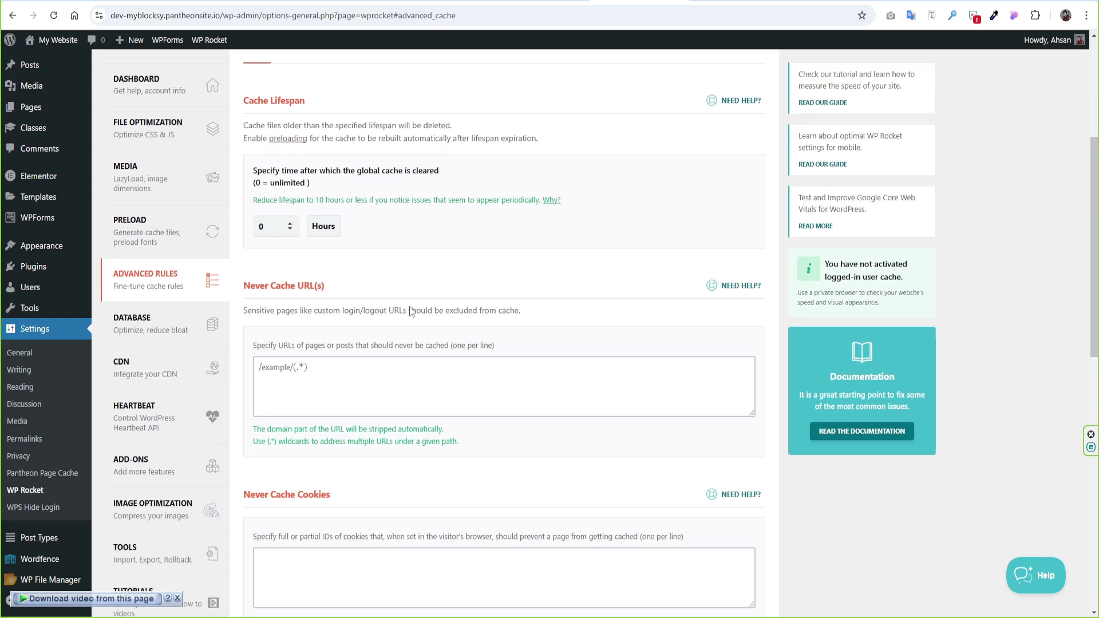
{"action": "left_click", "coordinate": [370, 372]}
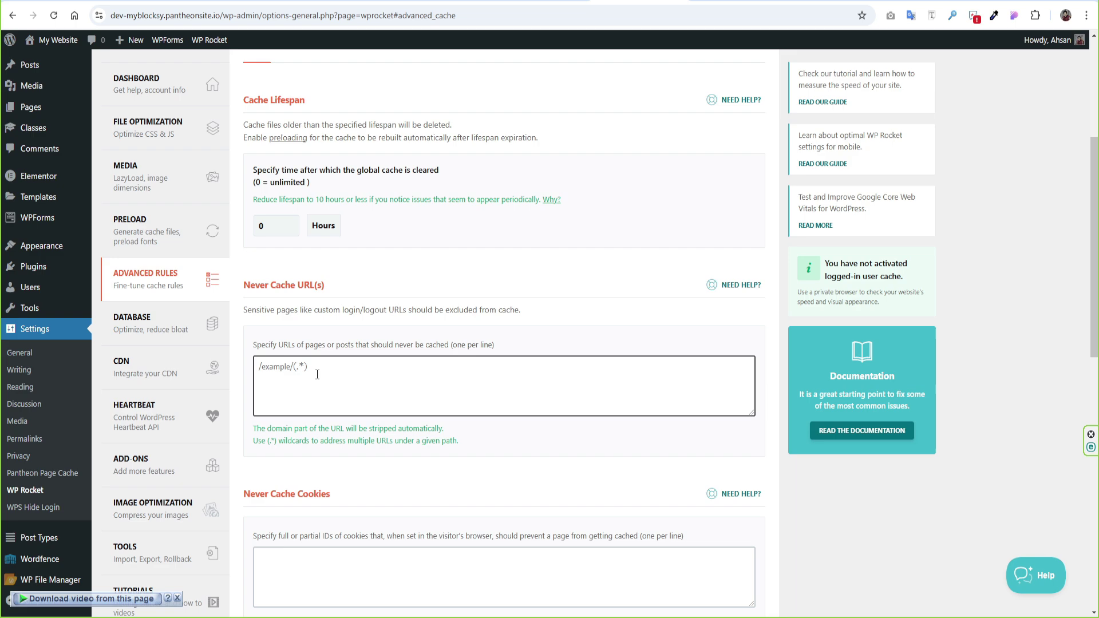
{"action": "left_click", "coordinate": [147, 276]}
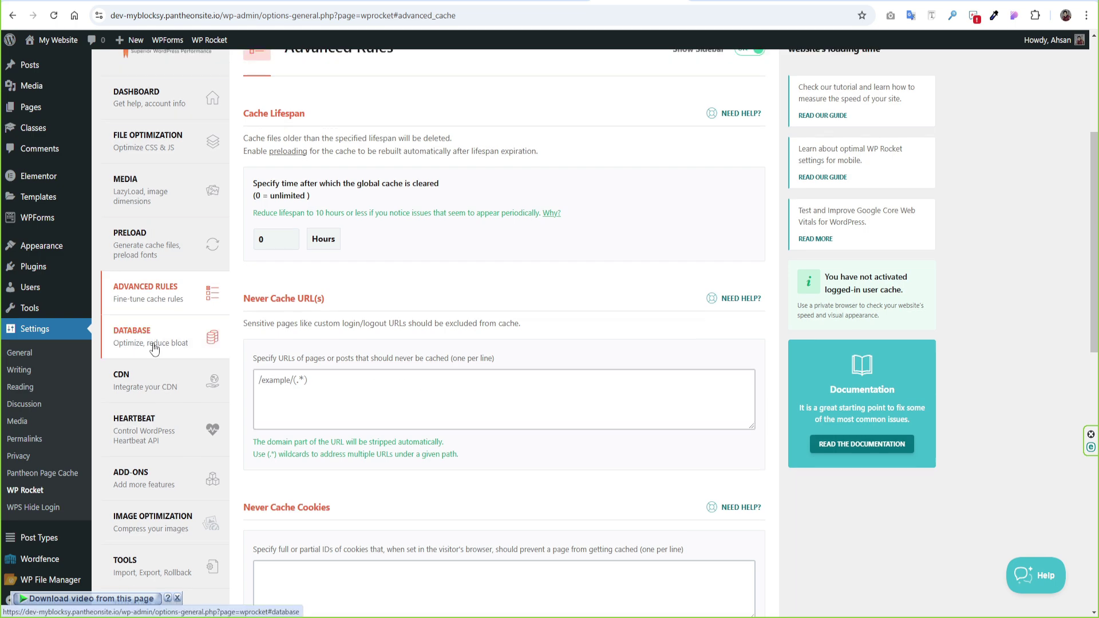
- On the Database tab, tick every cleanup option: revisions, drafts, trashed posts, comments, transients, tables
{"action": "left_click", "coordinate": [147, 338]}
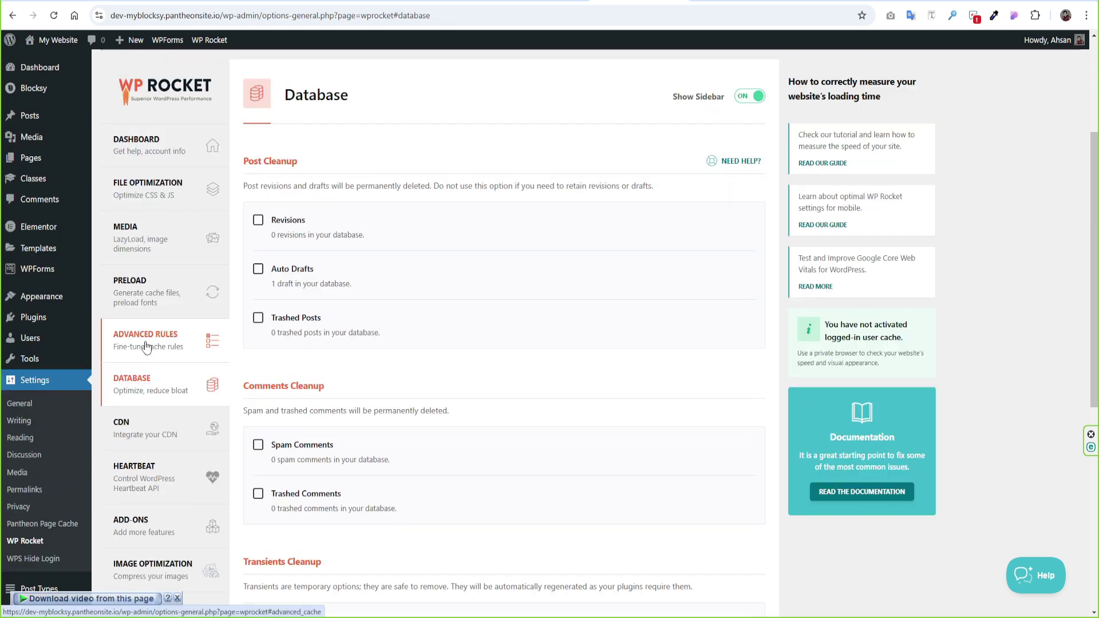
{"action": "left_click", "coordinate": [258, 221]}
{"action": "left_click", "coordinate": [258, 269]}
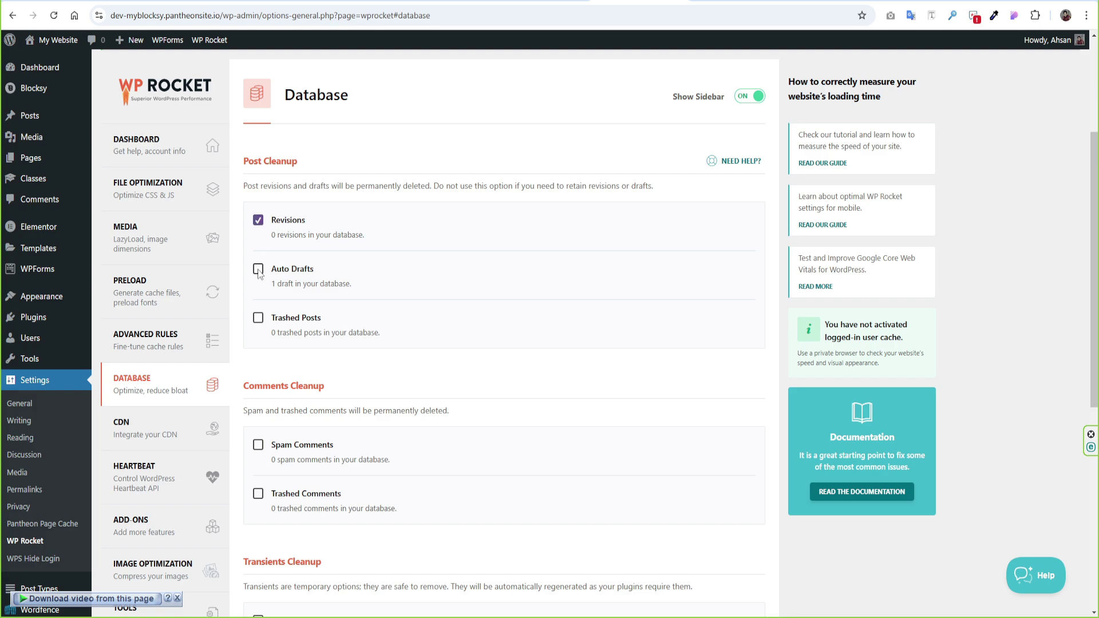
{"action": "left_click", "coordinate": [258, 317]}
{"action": "scroll", "coordinate": [260, 320], "scroll_direction": "down", "scroll_amount": 2}
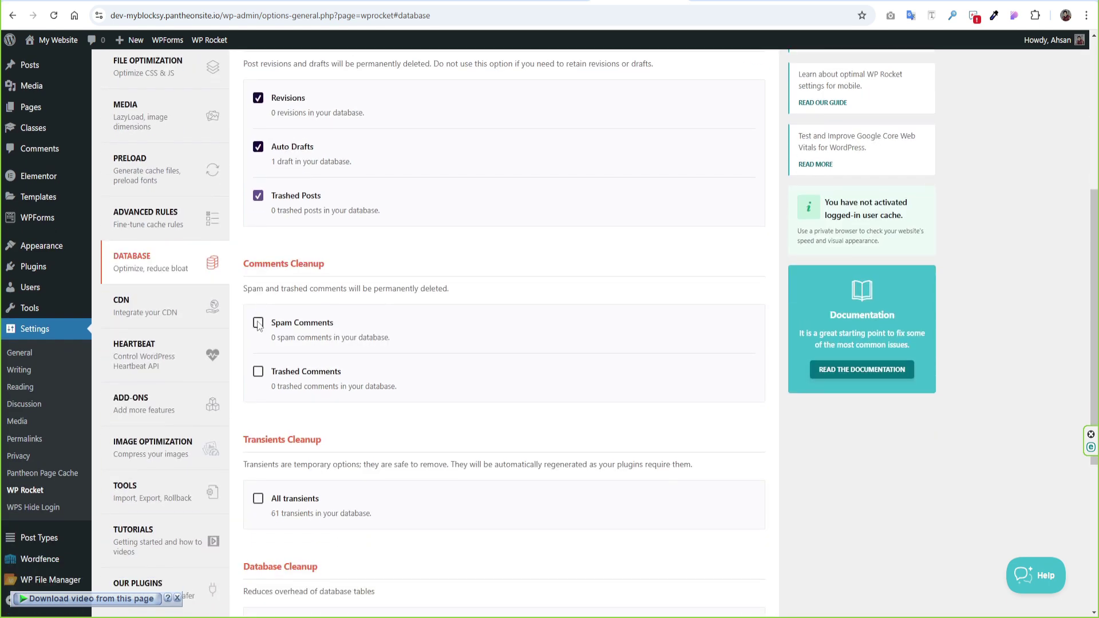
{"action": "left_click", "coordinate": [259, 322]}
{"action": "left_click", "coordinate": [258, 371]}
{"action": "scroll", "coordinate": [258, 374], "scroll_direction": "down", "scroll_amount": 2}
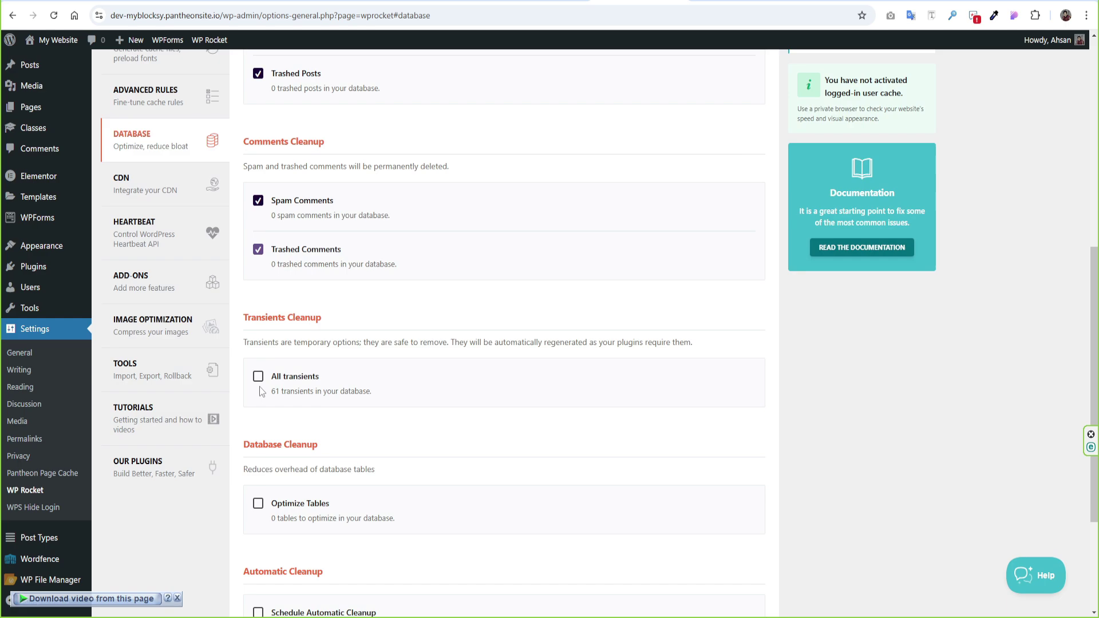
{"action": "left_click", "coordinate": [259, 376]}
{"action": "scroll", "coordinate": [259, 377], "scroll_direction": "down", "scroll_amount": 2}
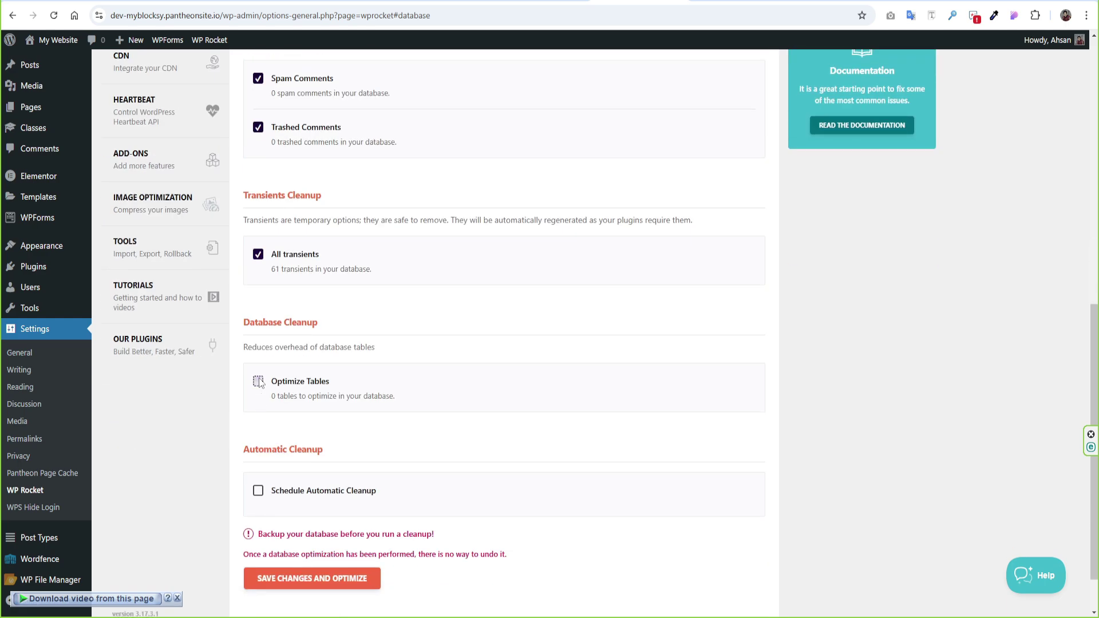
{"action": "left_click", "coordinate": [258, 381]}
- Schedule a Weekly automatic cleanup, then save and run the database optimization
{"action": "left_click", "coordinate": [258, 491]}
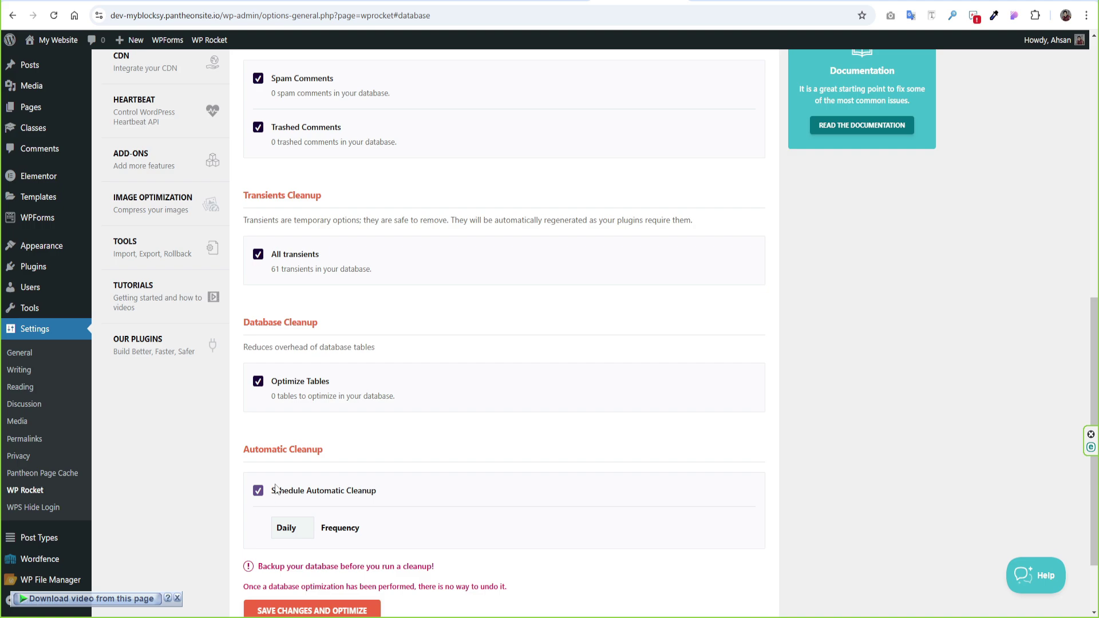
{"action": "scroll", "coordinate": [275, 488], "scroll_direction": "down", "scroll_amount": 1}
{"action": "left_click", "coordinate": [290, 466]}
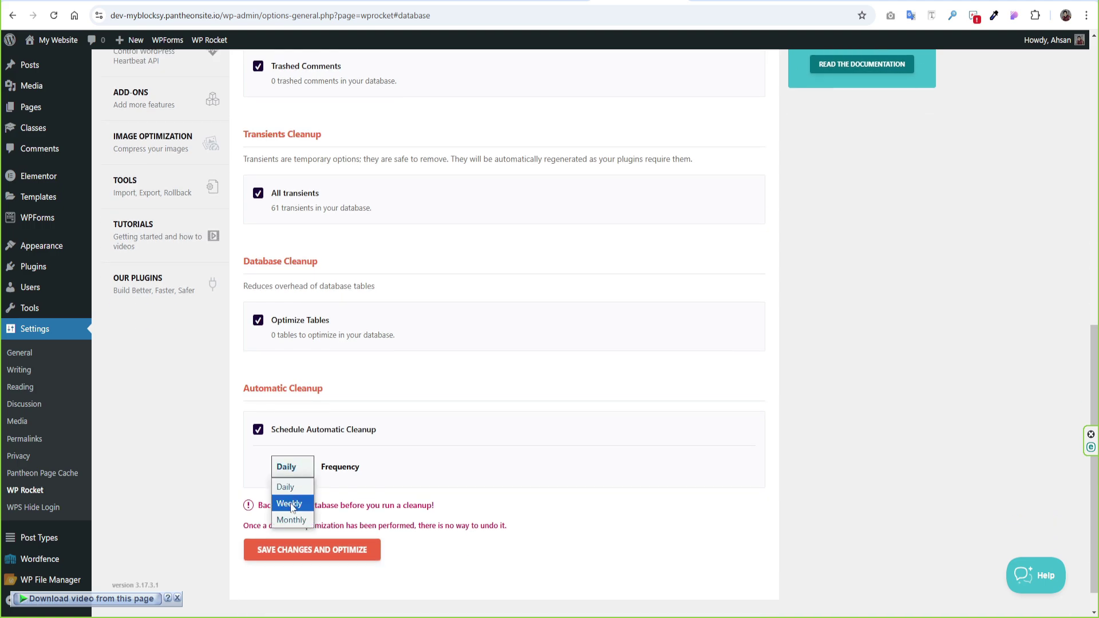
{"action": "left_click", "coordinate": [290, 504]}
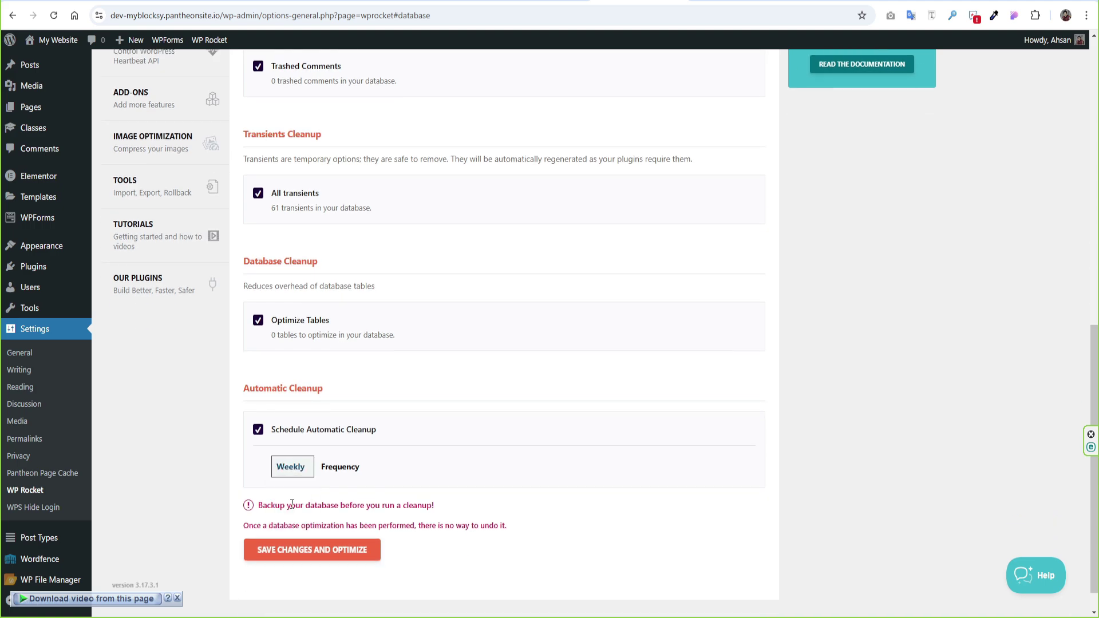
{"action": "left_click", "coordinate": [318, 554]}
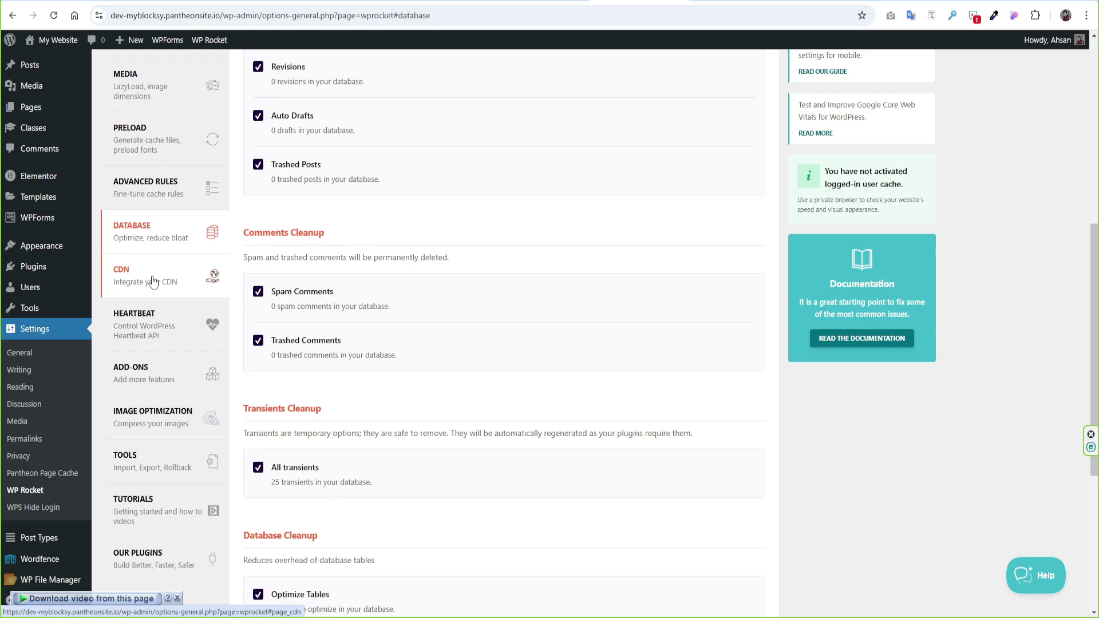
- Review the CDN settings, leaving Enable Content Delivery Network unchecked and no CNAME entered
{"action": "left_click", "coordinate": [153, 281]}
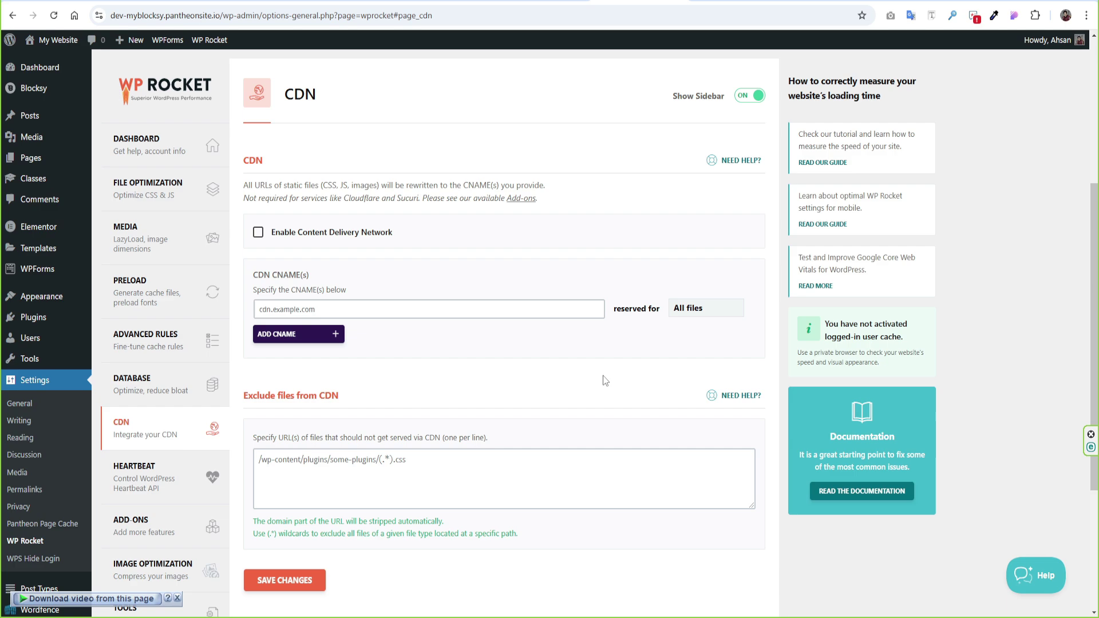
{"action": "scroll", "coordinate": [604, 378], "scroll_direction": "down", "scroll_amount": 3}
{"action": "scroll", "coordinate": [603, 377], "scroll_direction": "up", "scroll_amount": 2}
{"action": "scroll", "coordinate": [603, 376], "scroll_direction": "up", "scroll_amount": 1}
- Enable Control Heartbeat with Reduce activity for backend, post editor and frontend, and save
{"action": "left_click", "coordinate": [132, 483]}
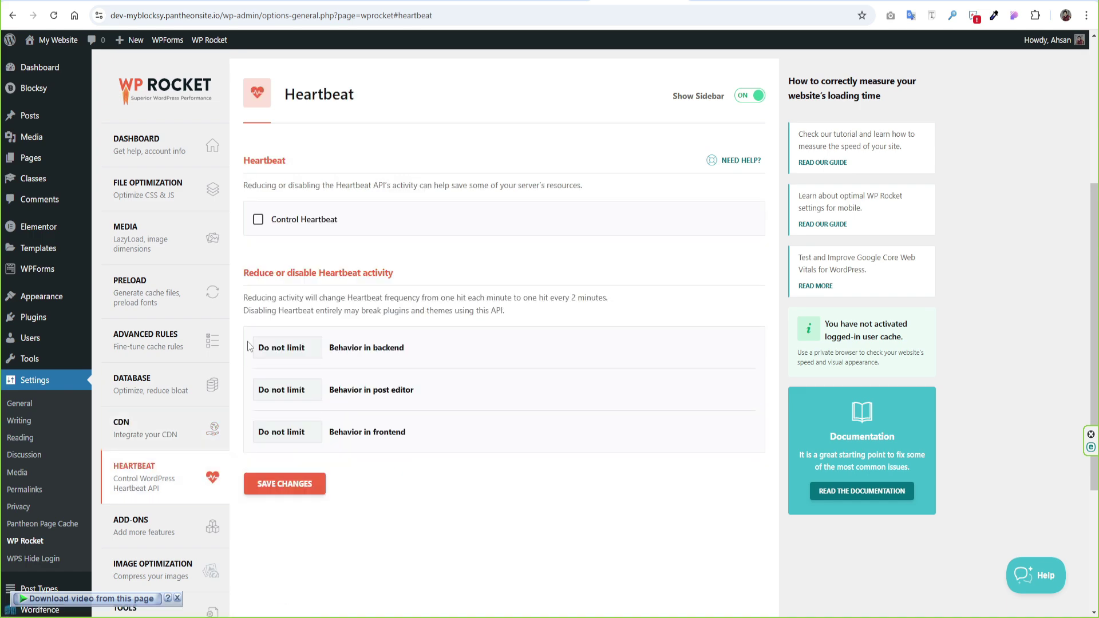
{"action": "left_click", "coordinate": [258, 220]}
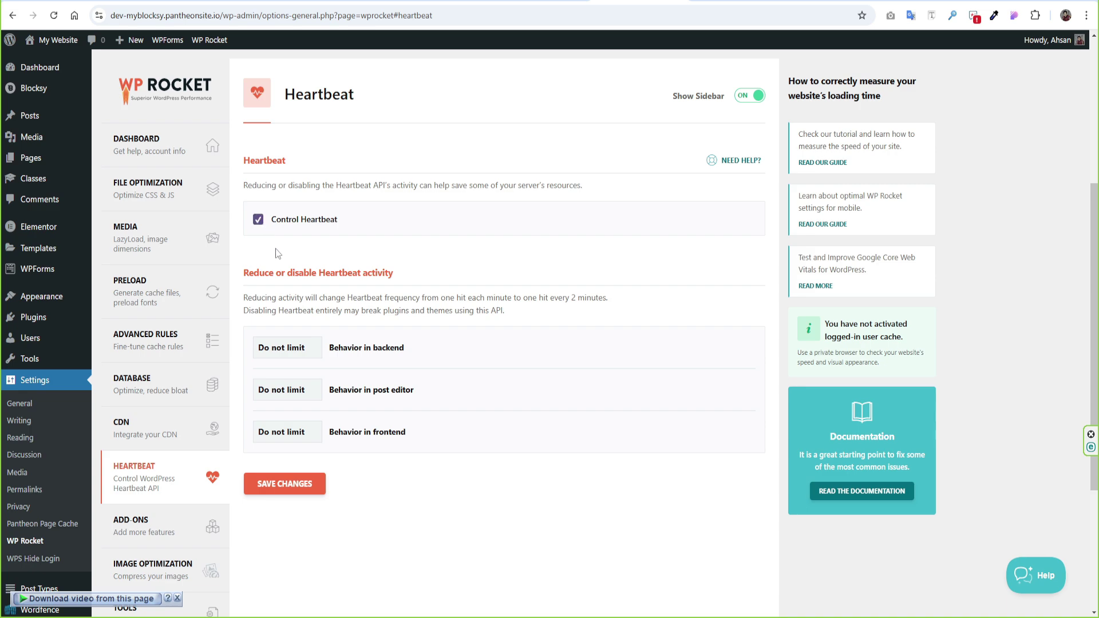
{"action": "left_click", "coordinate": [297, 349]}
{"action": "left_click", "coordinate": [288, 384]}
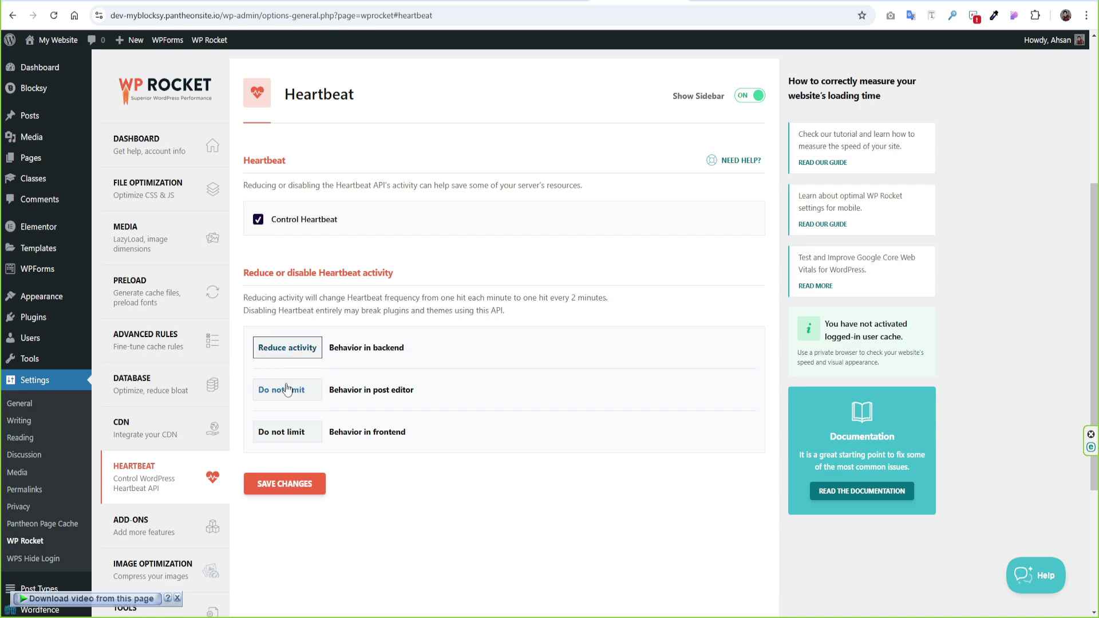
{"action": "left_click", "coordinate": [286, 393]}
{"action": "left_click", "coordinate": [289, 425]}
{"action": "left_click", "coordinate": [284, 431]}
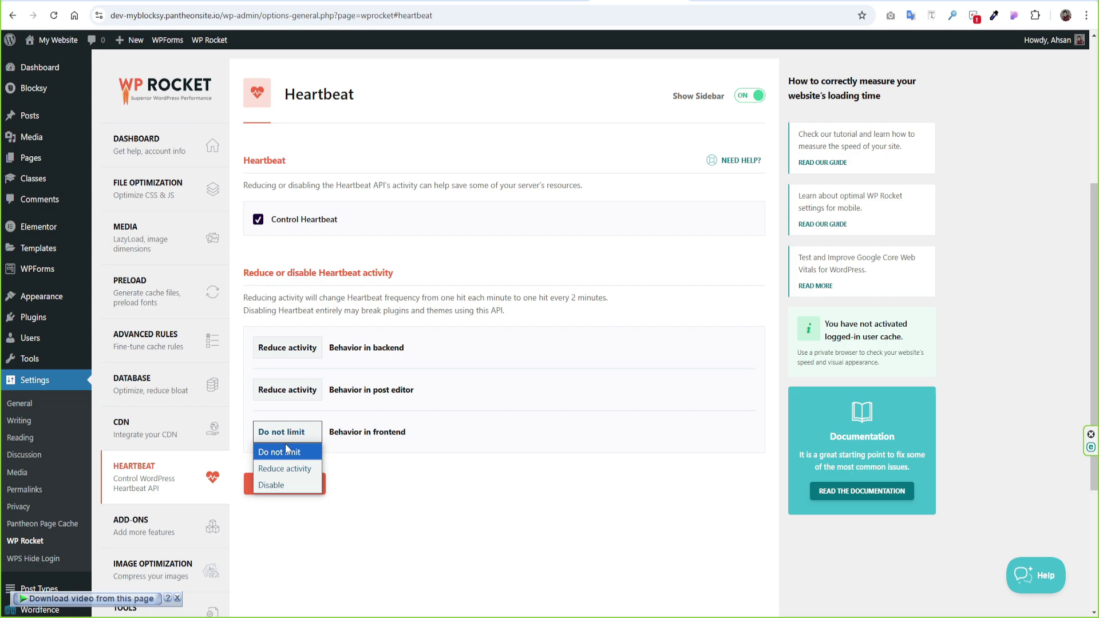
{"action": "left_click", "coordinate": [286, 469]}
{"action": "left_click", "coordinate": [289, 488]}
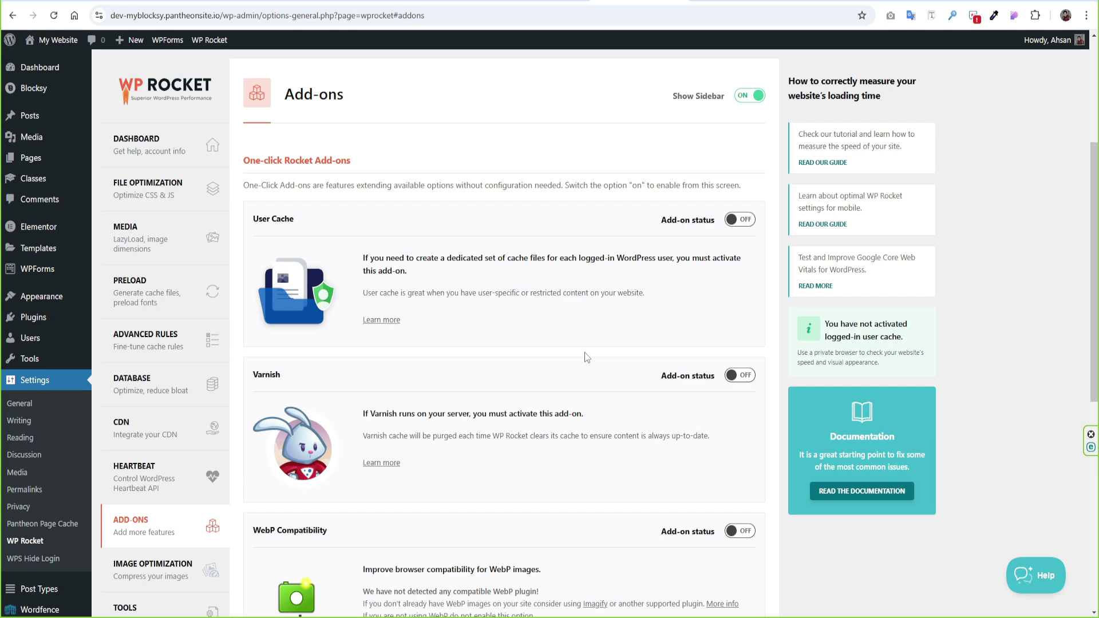
- Scroll through the Add-ons page and go to WP Rocket's Image Optimization section
{"action": "scroll", "coordinate": [585, 357], "scroll_direction": "down", "scroll_amount": 3}
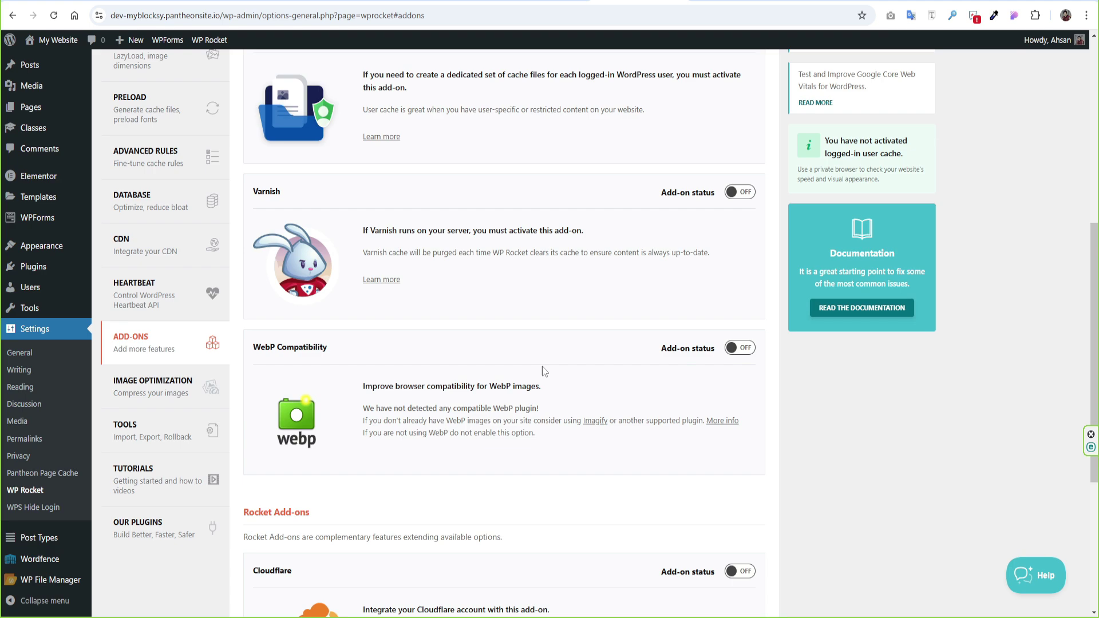
{"action": "scroll", "coordinate": [596, 379], "scroll_direction": "down", "scroll_amount": 4}
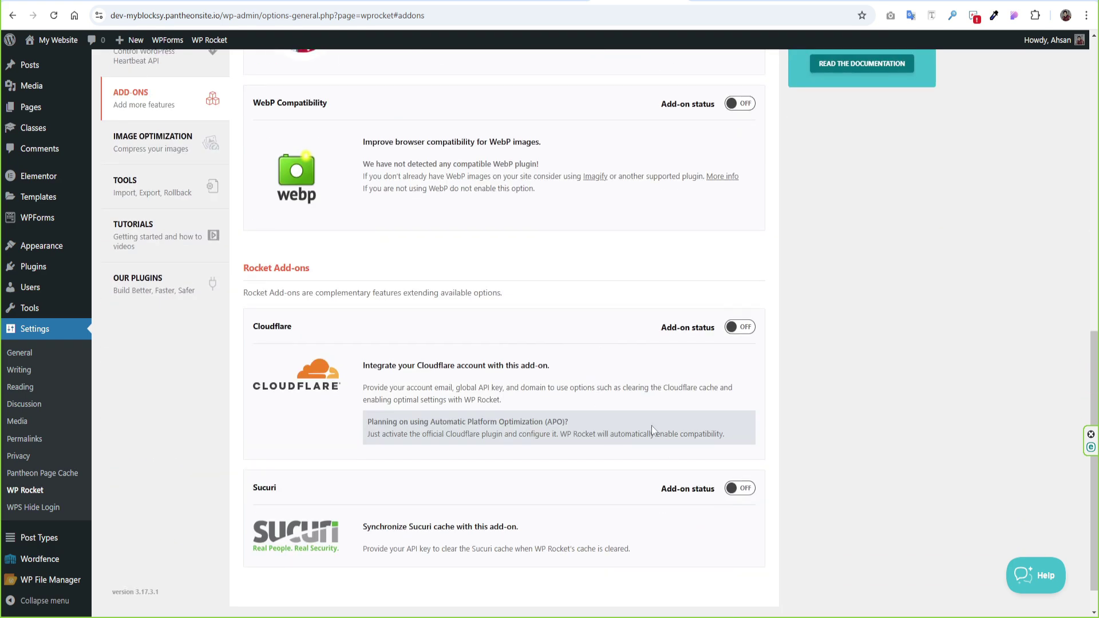
{"action": "left_click", "coordinate": [735, 333]}
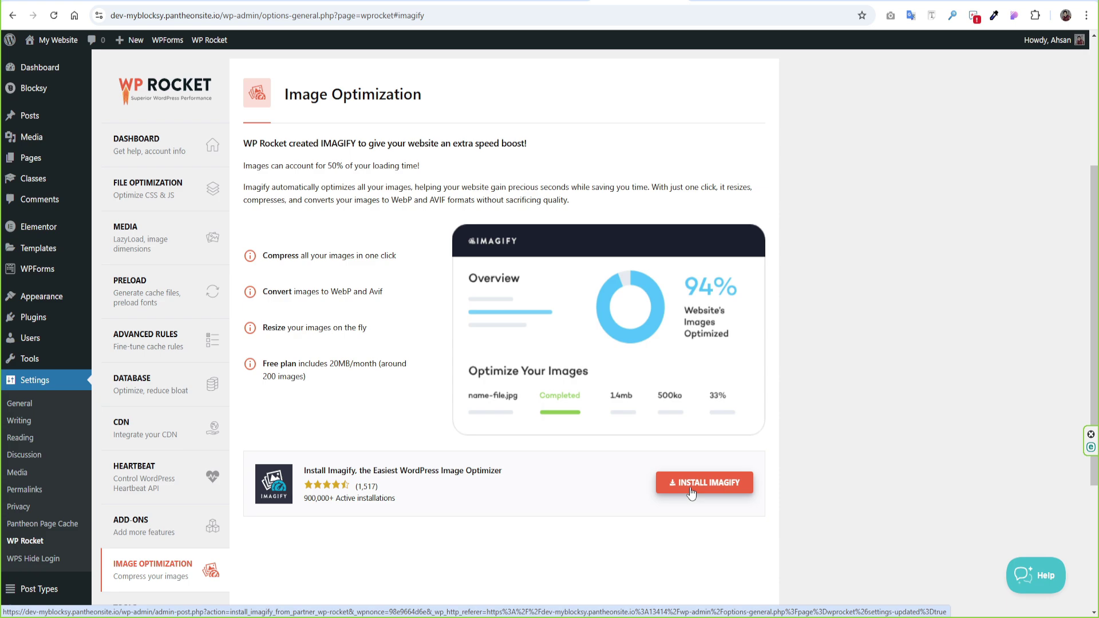
- Install the Imagify plugin from WP Rocket's Image Optimization page
{"action": "left_click", "coordinate": [691, 493]}
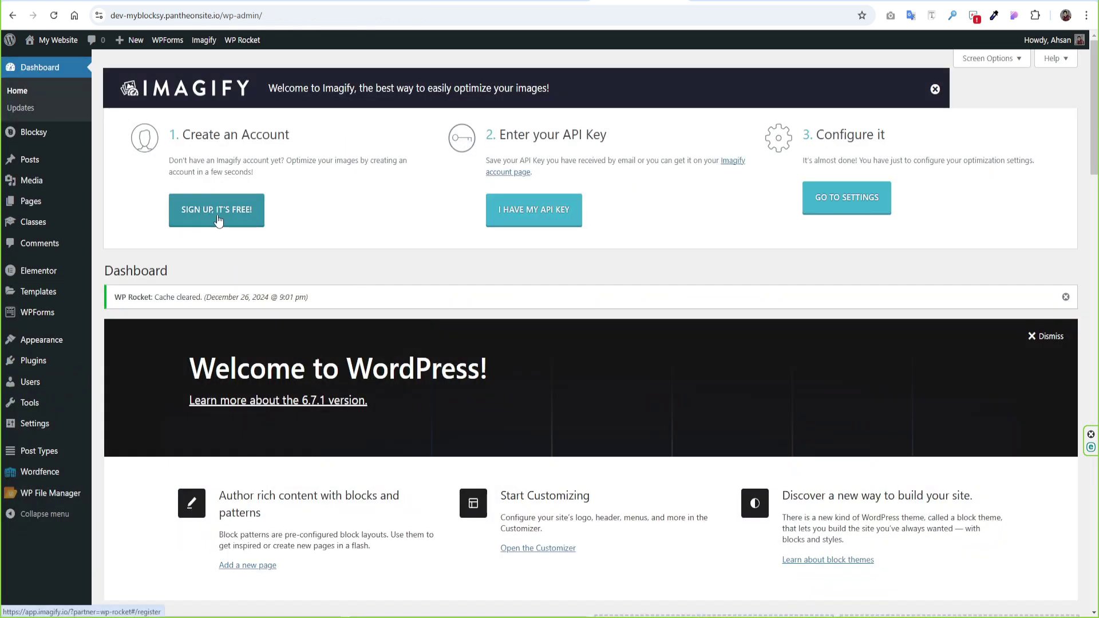
- Sign up for a free Imagify account using the user's email address
{"action": "left_click", "coordinate": [218, 215]}
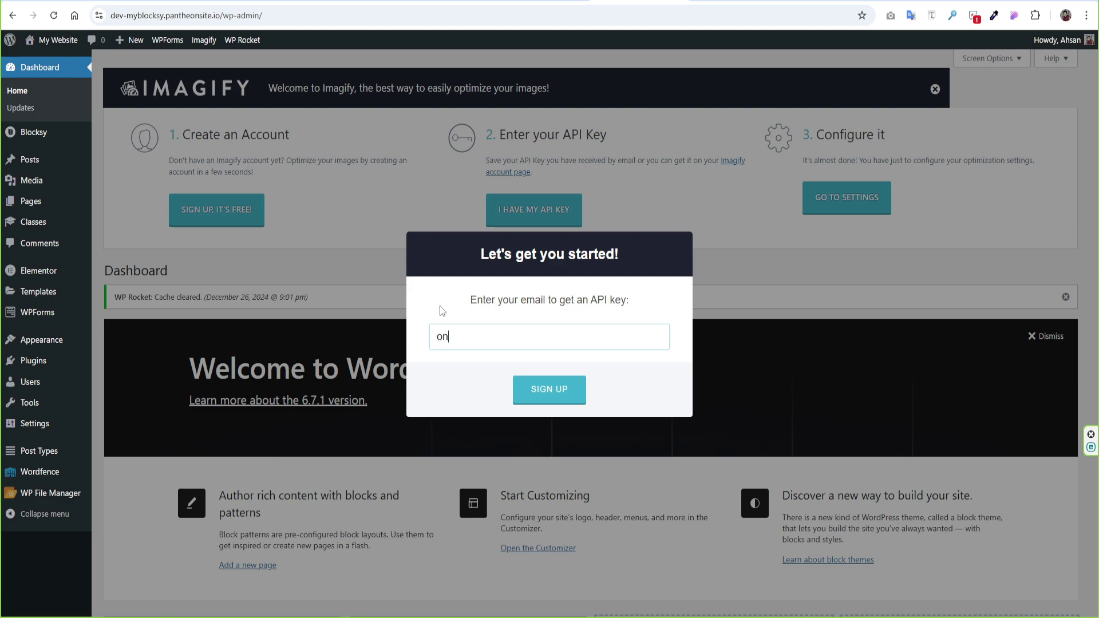
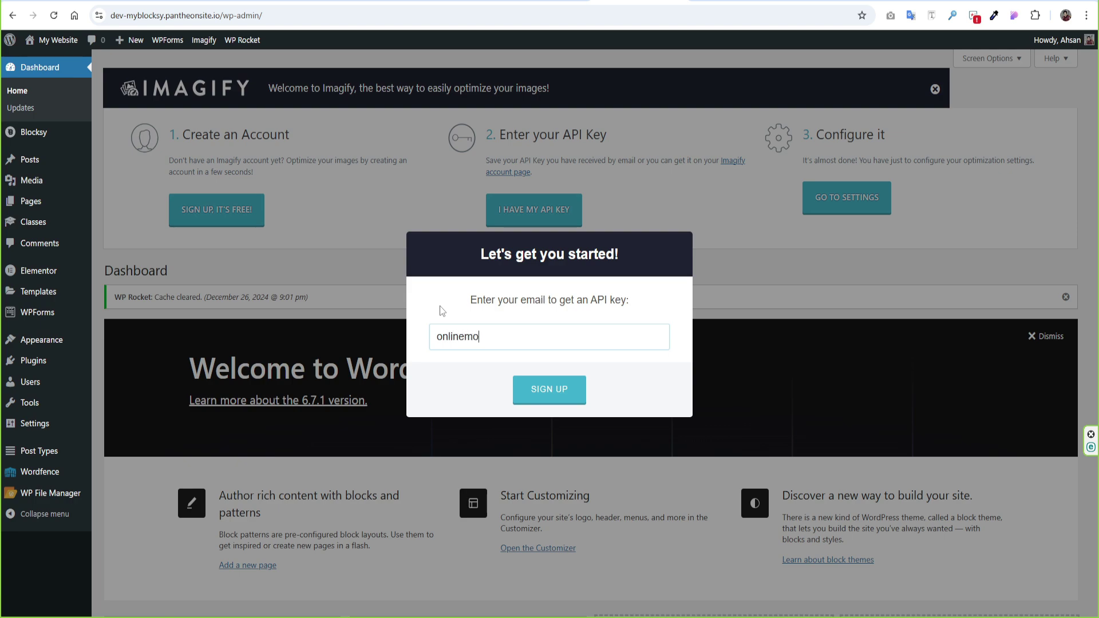
{"action": "left_click", "coordinate": [547, 395]}
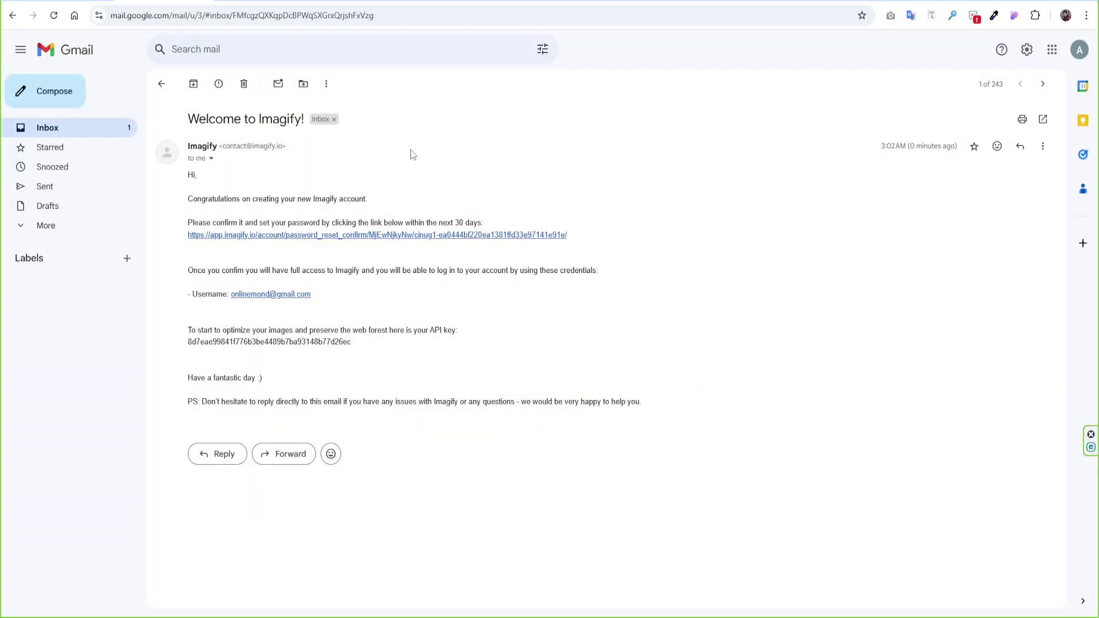
- Copy the API key from the welcome email, paste it in, and connect the site
{"action": "double_click", "coordinate": [301, 343]}
{"action": "key", "text": "ctrl+c"}
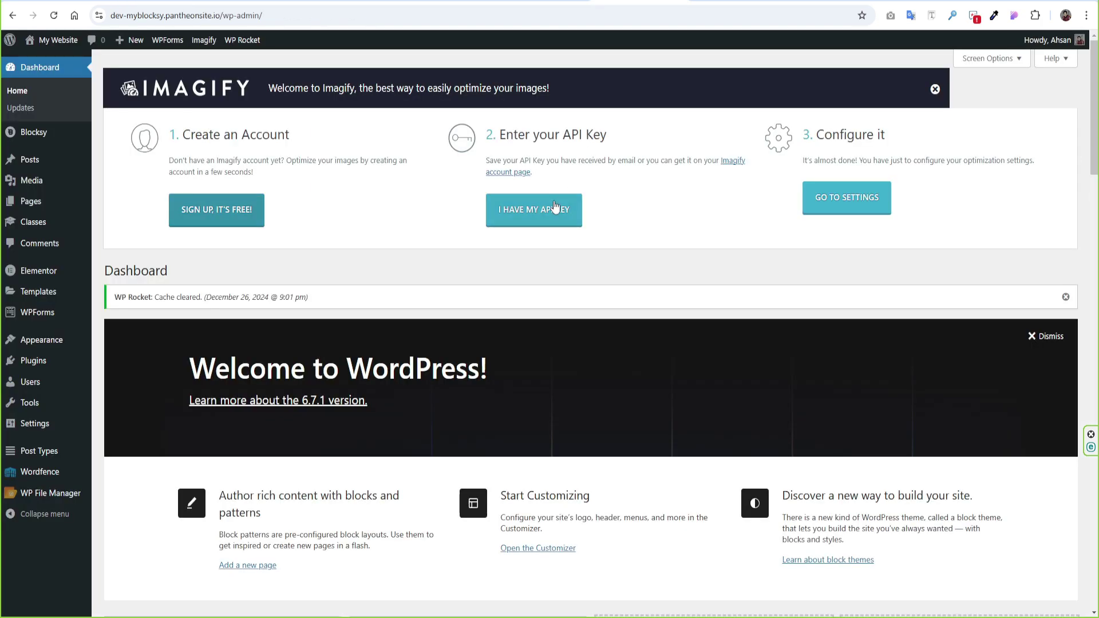
{"action": "left_click", "coordinate": [544, 217]}
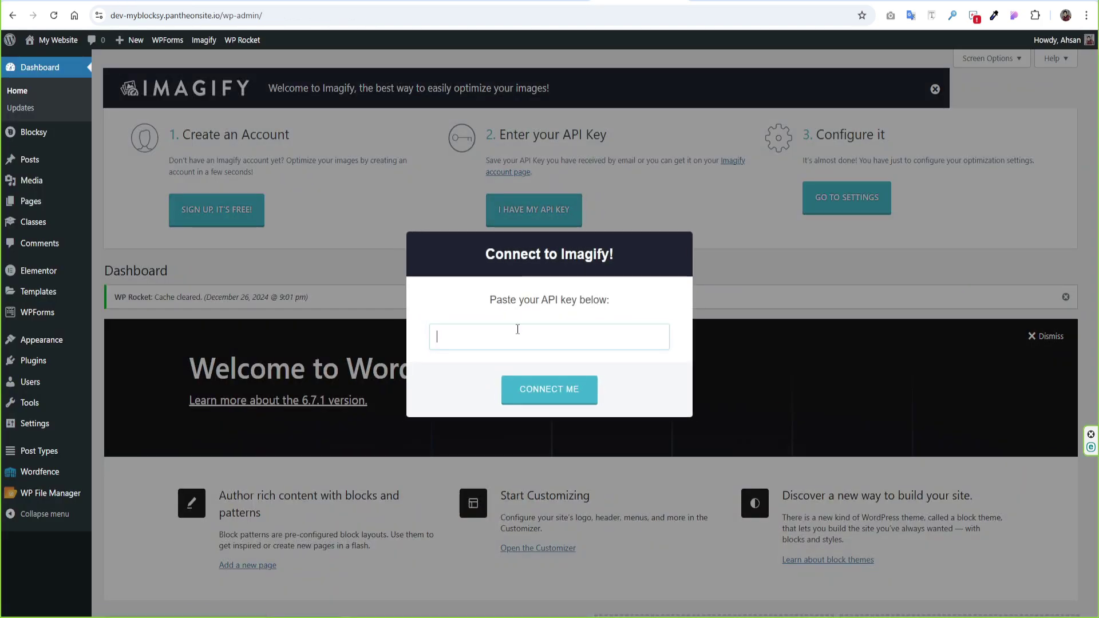
{"action": "key", "text": "ctrl+v"}
{"action": "left_click", "coordinate": [535, 395]}
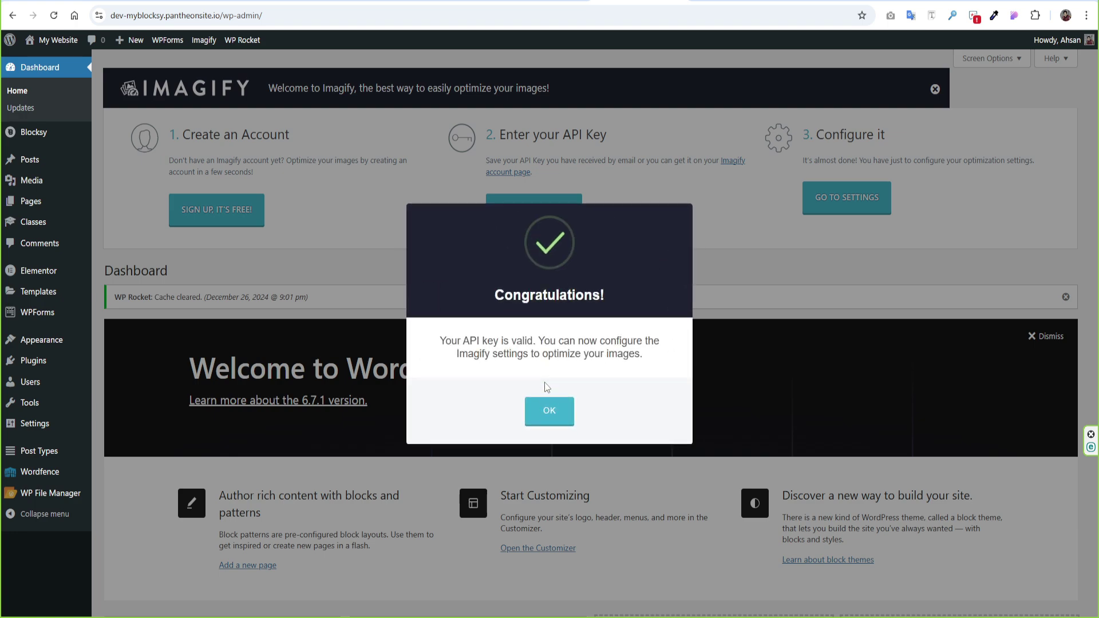
{"action": "left_click", "coordinate": [547, 409]}
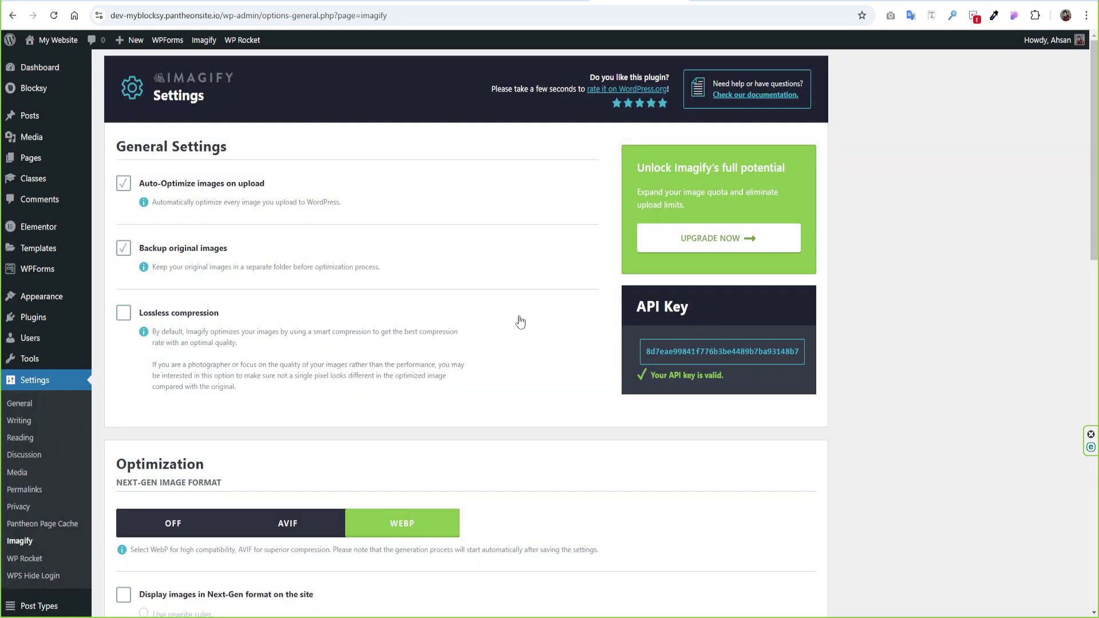
- Turn on Imagify's Display images in Next-Gen format (WebP), add the Blocksy theme folder, and save the settings
{"action": "scroll", "coordinate": [520, 322], "scroll_direction": "down", "scroll_amount": 4}
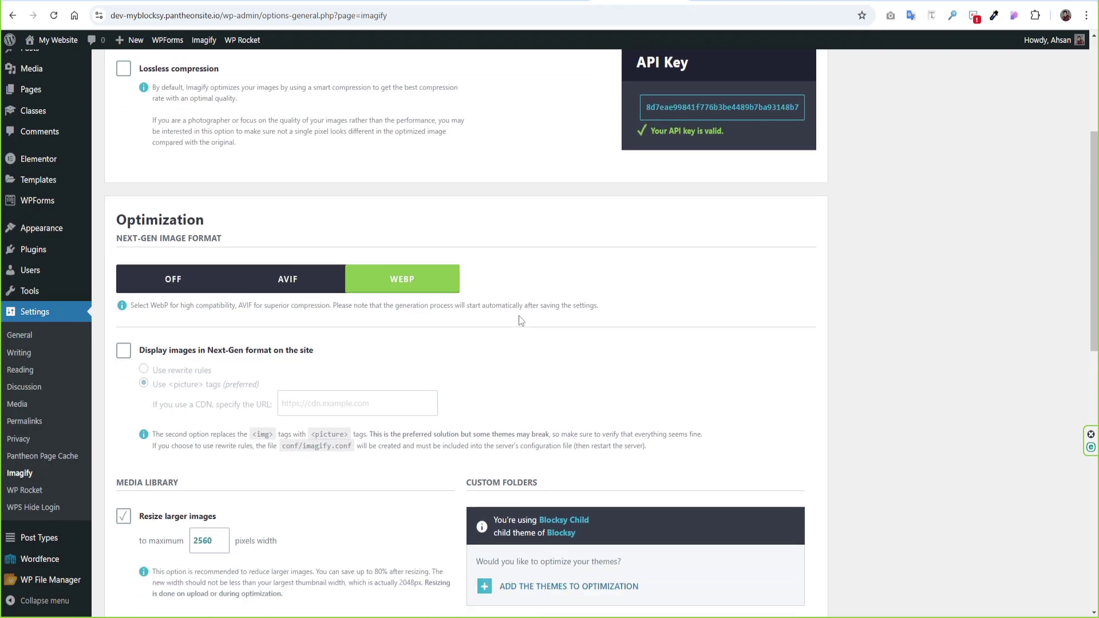
{"action": "scroll", "coordinate": [518, 321], "scroll_direction": "down", "scroll_amount": 1}
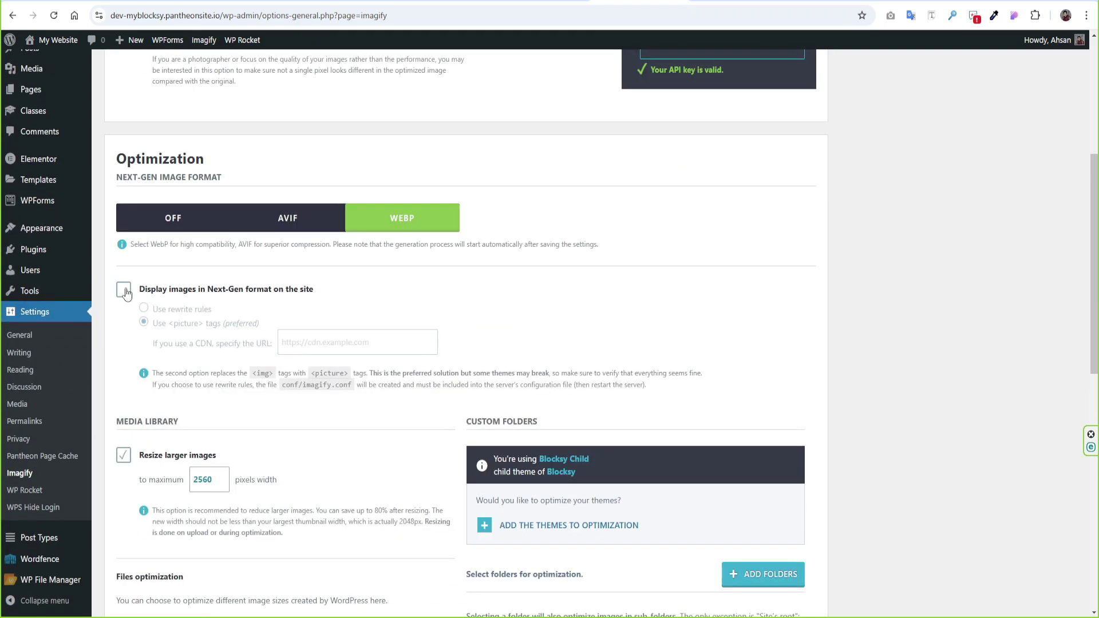
{"action": "left_click", "coordinate": [124, 290]}
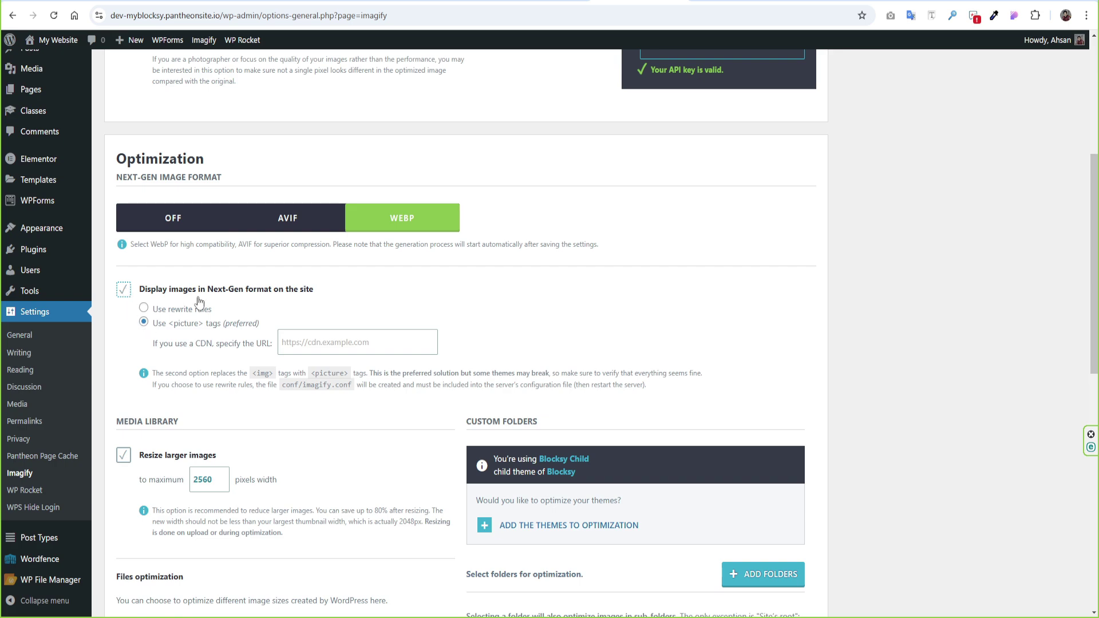
{"action": "left_click", "coordinate": [566, 531]}
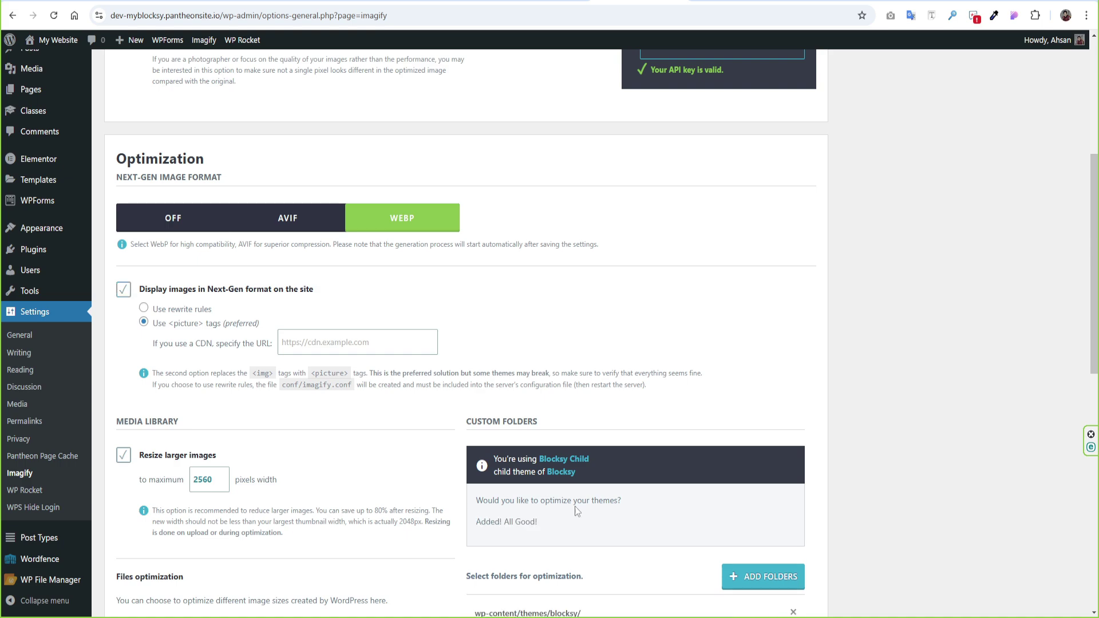
{"action": "scroll", "coordinate": [665, 395], "scroll_direction": "down", "scroll_amount": 10}
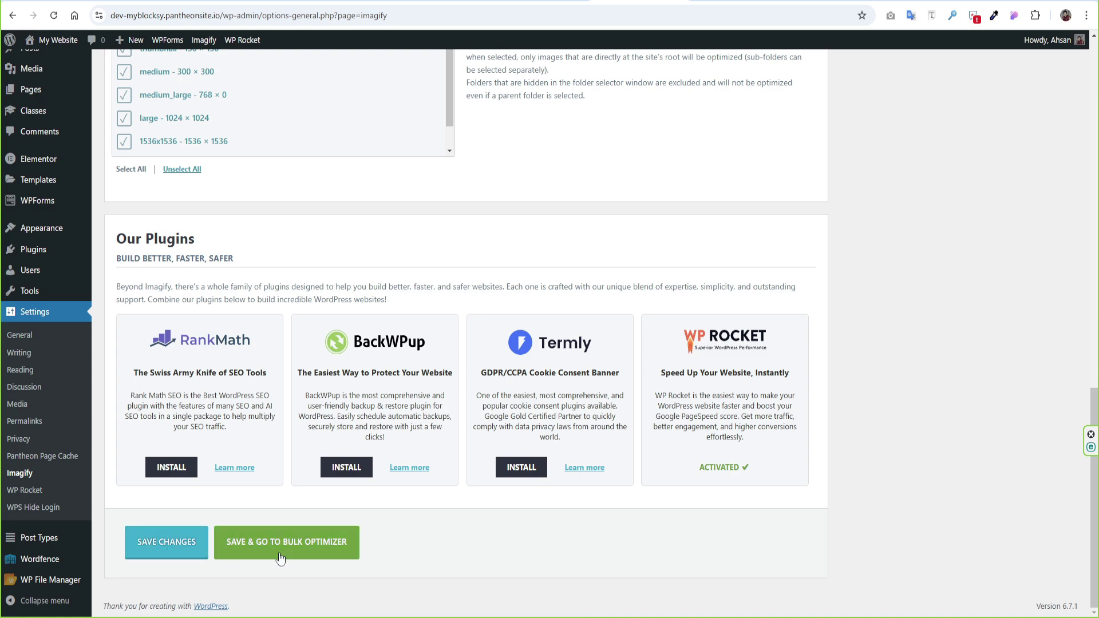
{"action": "left_click", "coordinate": [170, 548]}
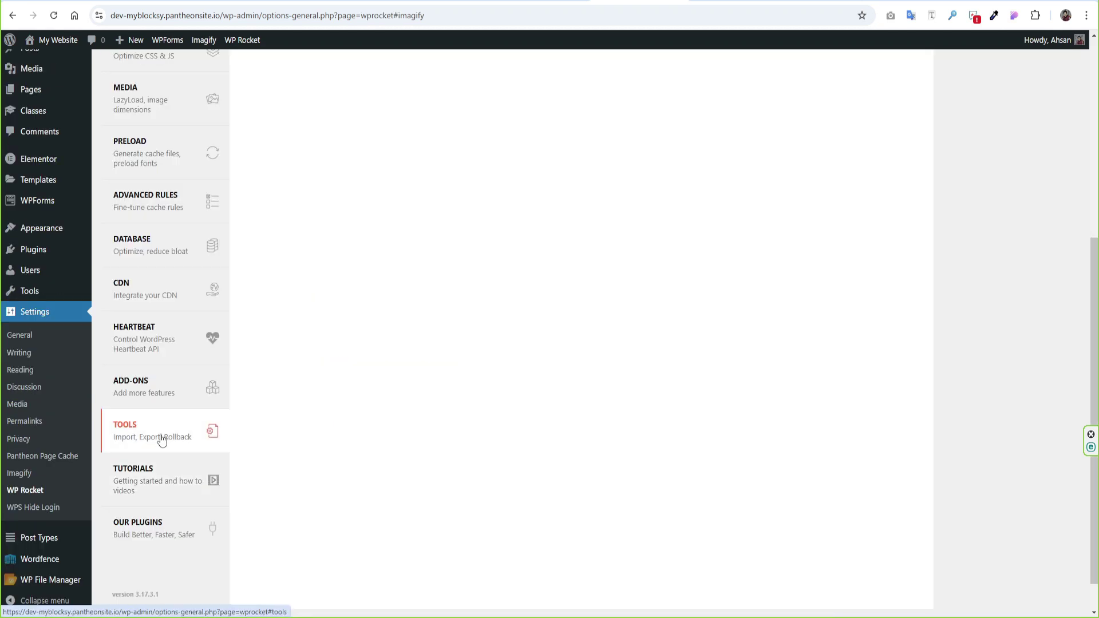
- On WP Rocket's Tools page, switch on Mobile Cache and Optimize Google Fonts
{"action": "left_click", "coordinate": [162, 439]}
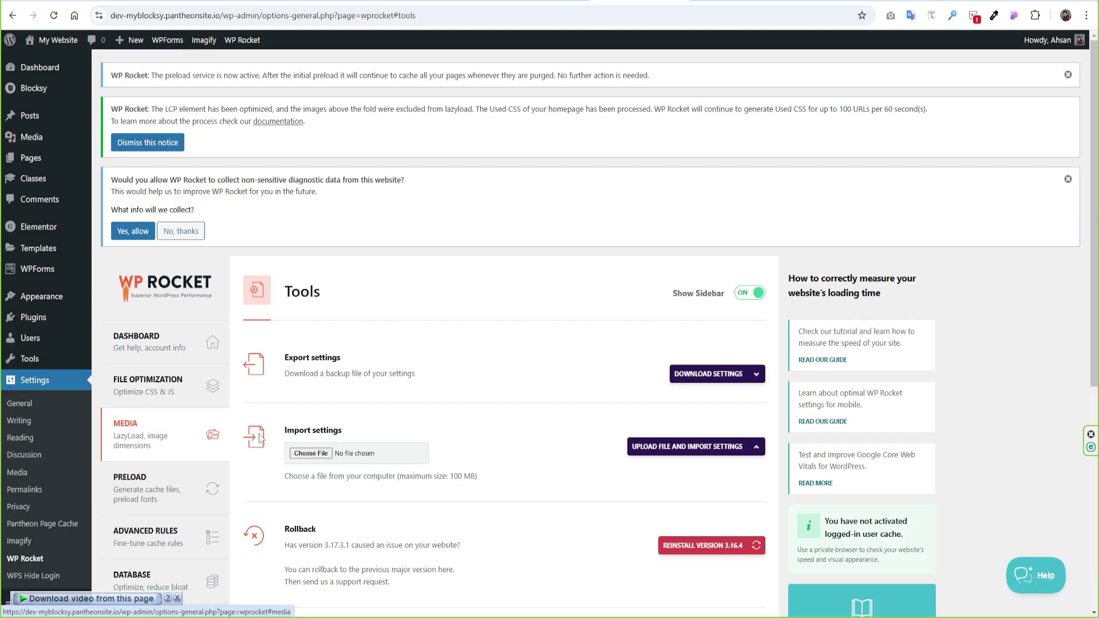
{"action": "scroll", "coordinate": [598, 366], "scroll_direction": "down", "scroll_amount": 3}
{"action": "scroll", "coordinate": [601, 398], "scroll_direction": "down", "scroll_amount": 2}
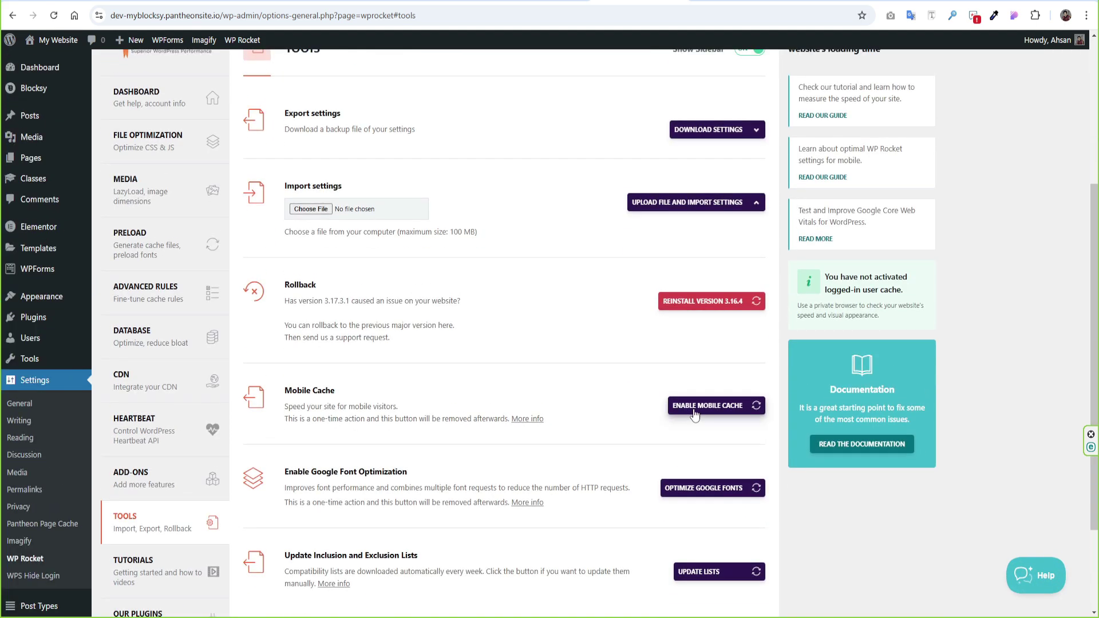
{"action": "left_click", "coordinate": [694, 412]}
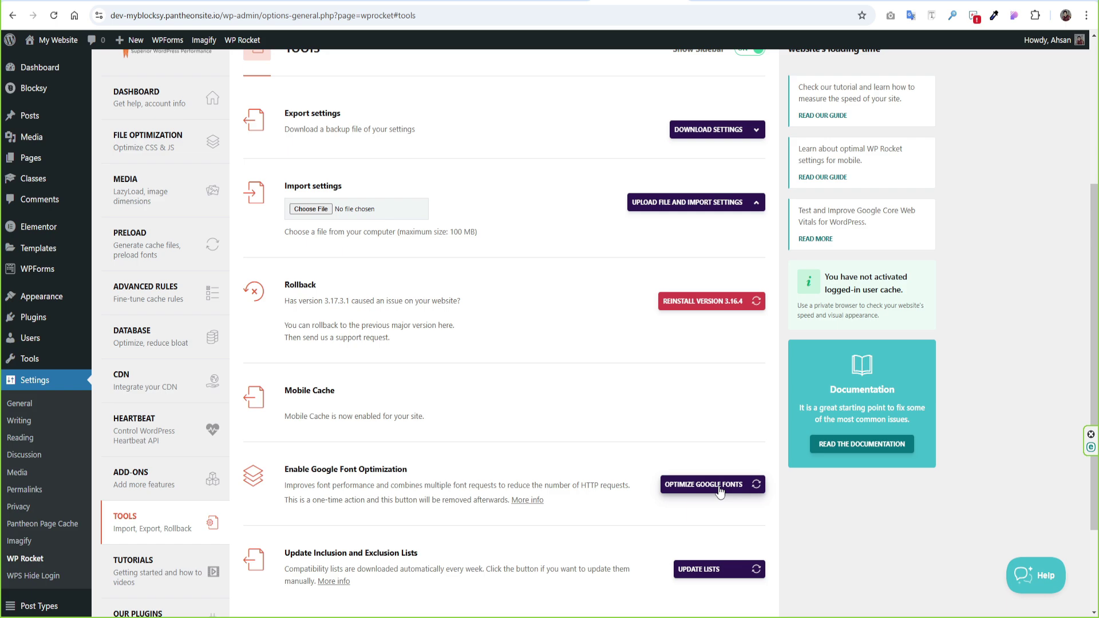
{"action": "left_click", "coordinate": [719, 488]}
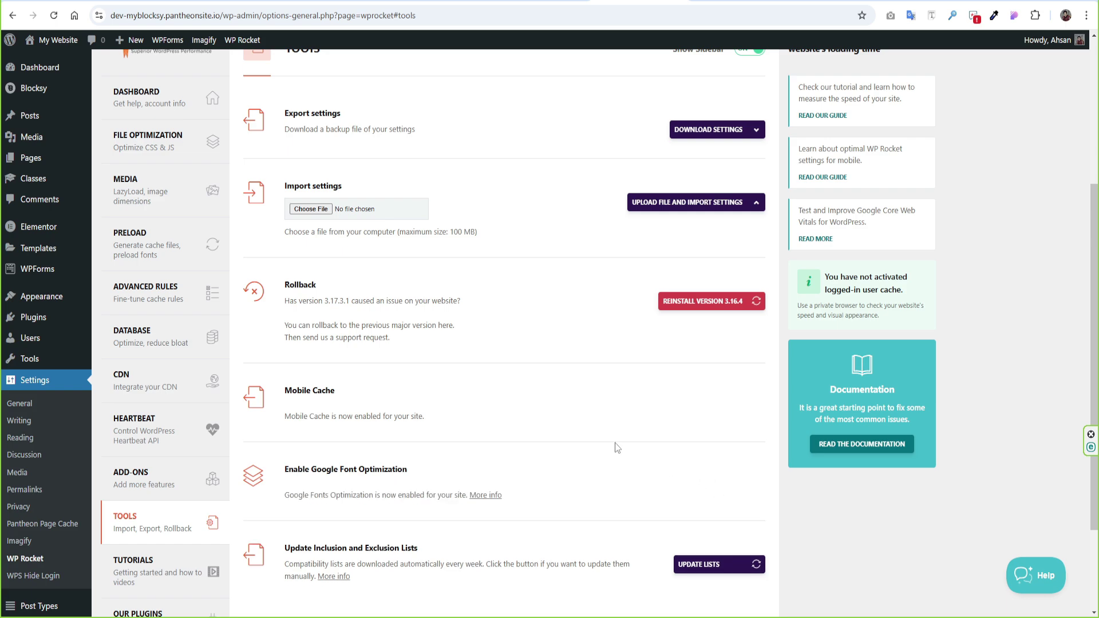
- Download the WP Rocket settings backup file from the Export settings section
{"action": "scroll", "coordinate": [614, 442], "scroll_direction": "up", "scroll_amount": 3}
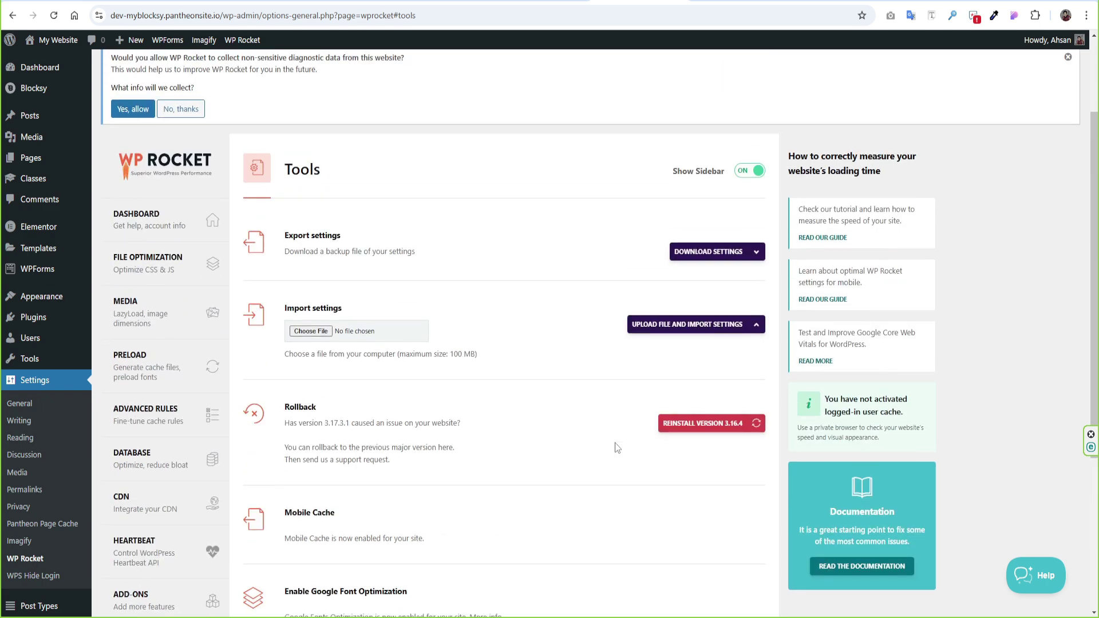
{"action": "left_click", "coordinate": [757, 256]}
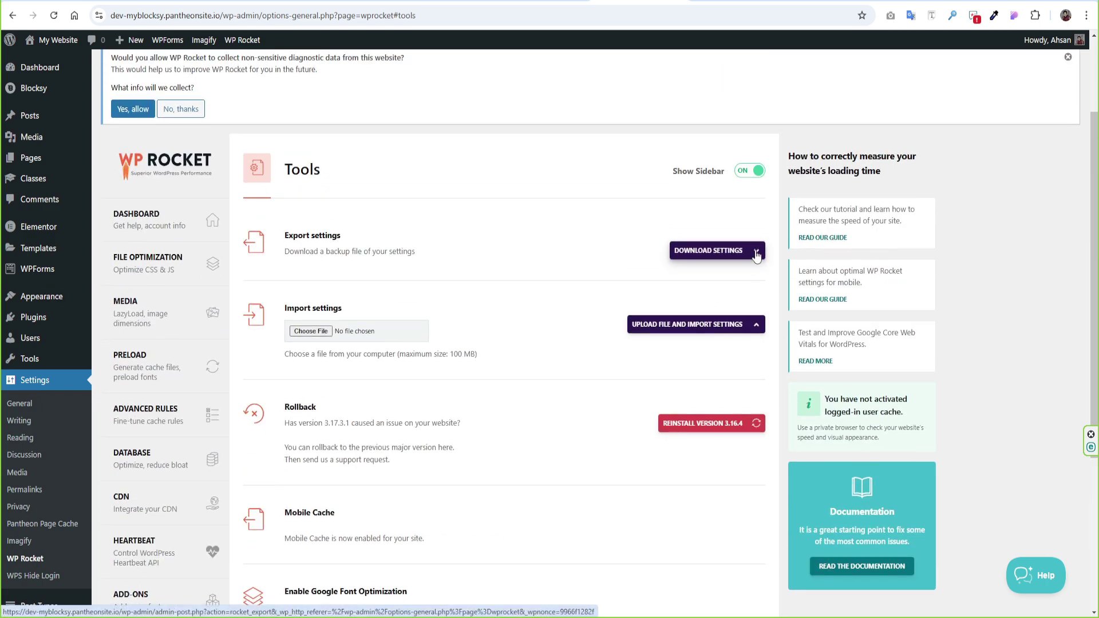